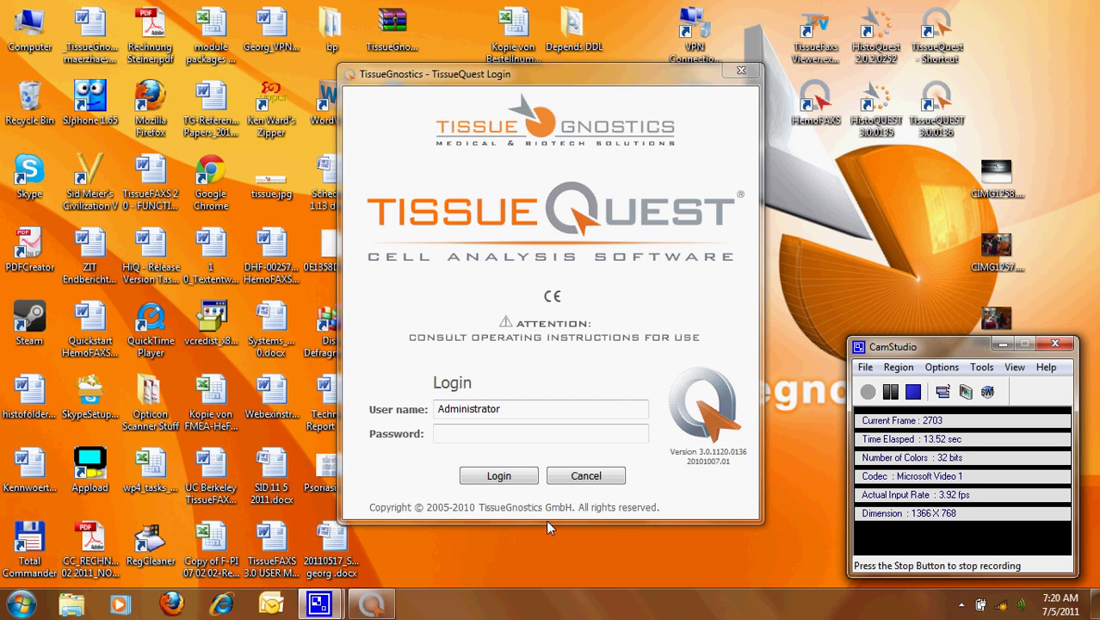
- Log into TissueQuest as administrator
click(505, 478)
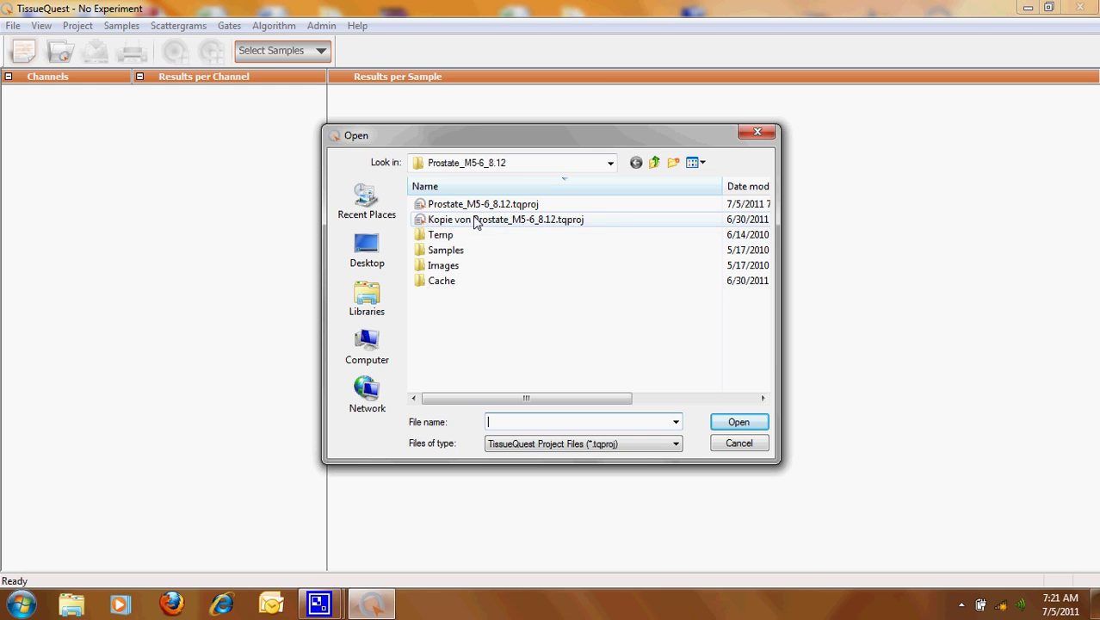
- Open Kopie von Prostate_M5-6_8.12.tqproj and select its first Cyt 8.12 channel image
double_click(477, 220)
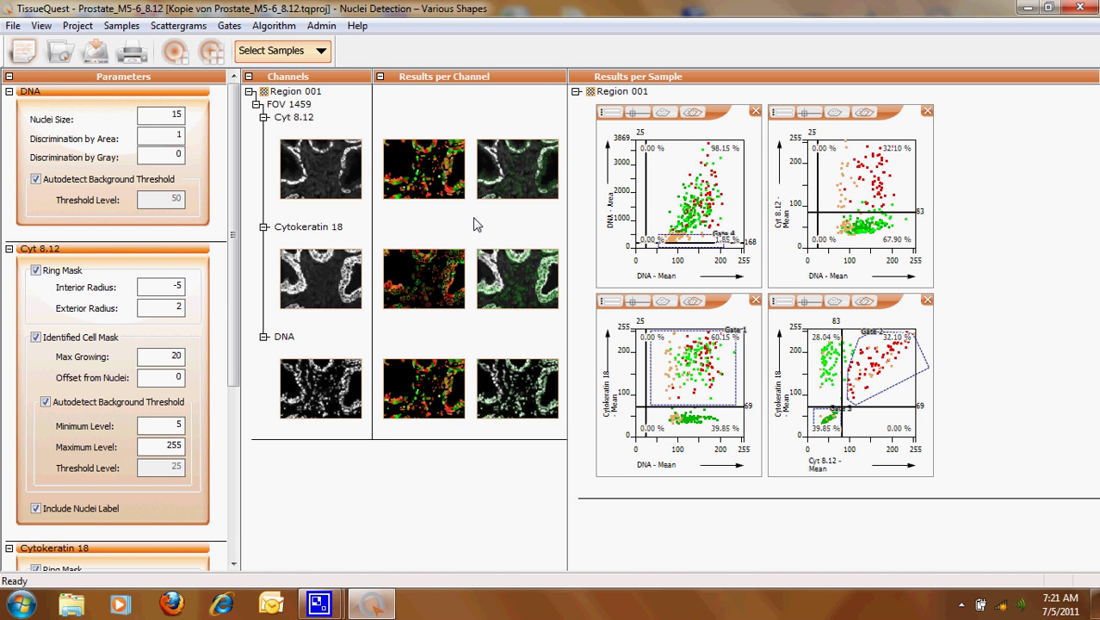
click(332, 173)
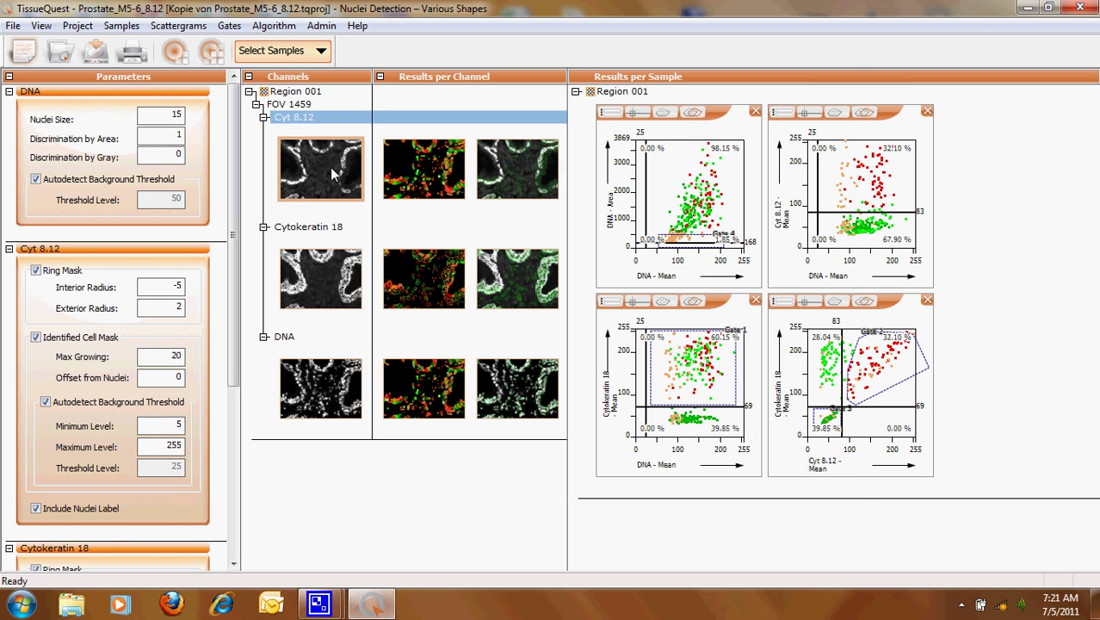
- Enlarge the Cyt 8.12 field of view and zoom out and back in on the tissue
double_click(331, 173)
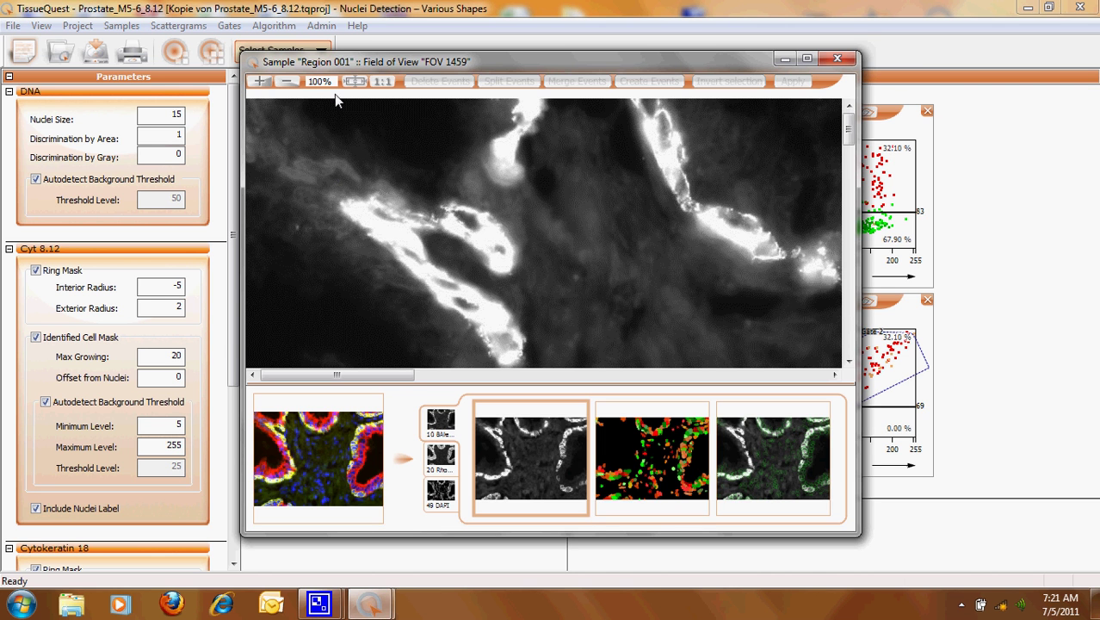
click(290, 82)
click(291, 82)
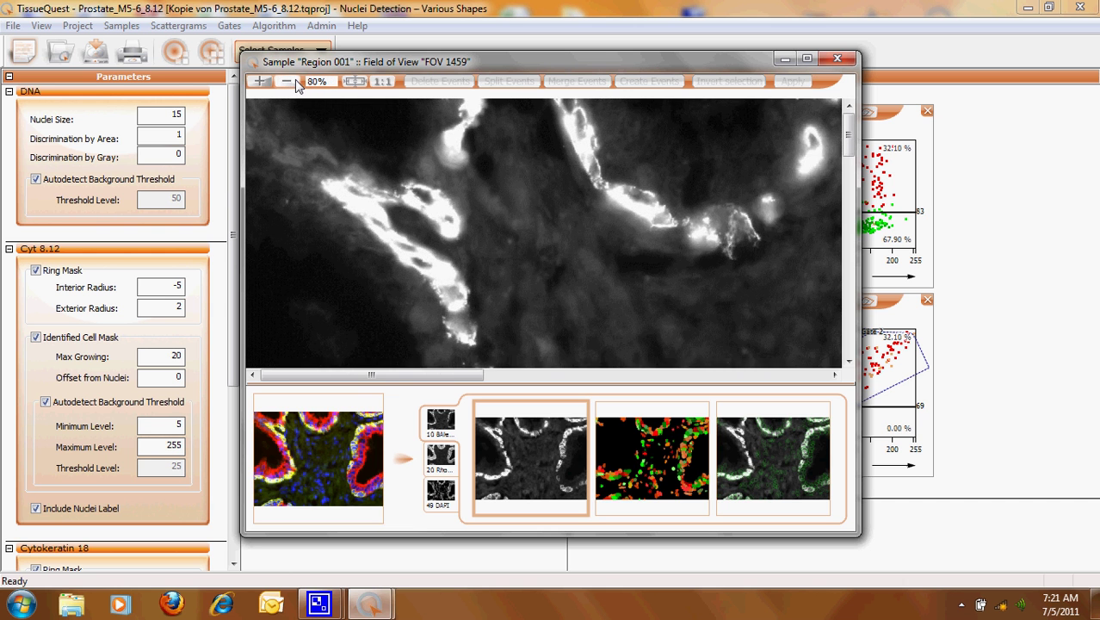
click(291, 81)
click(291, 82)
click(291, 82)
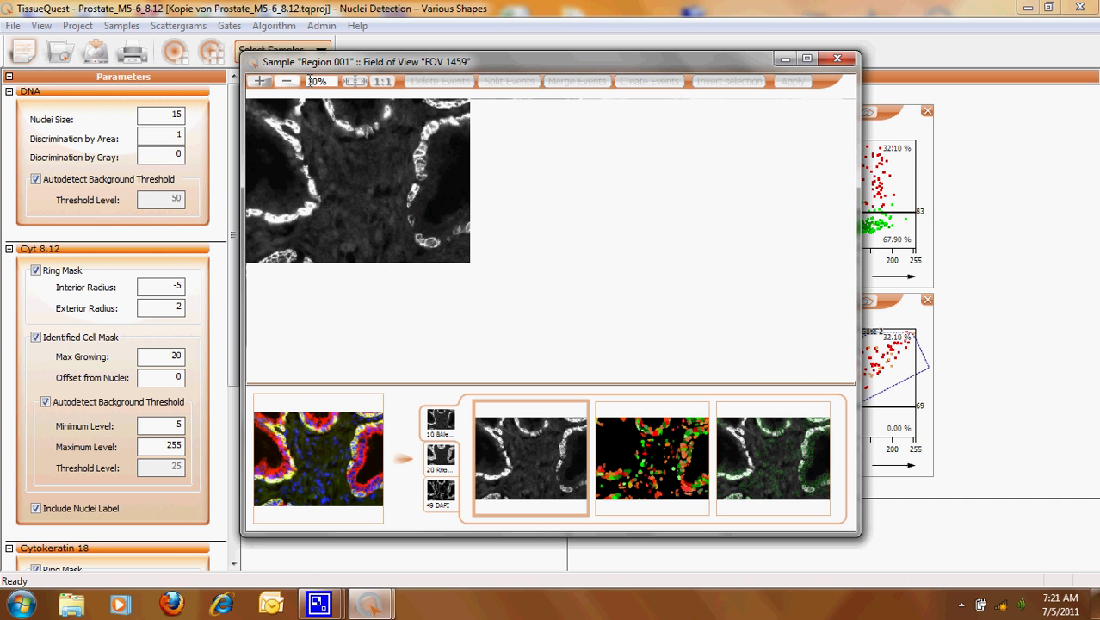
click(261, 82)
click(261, 82)
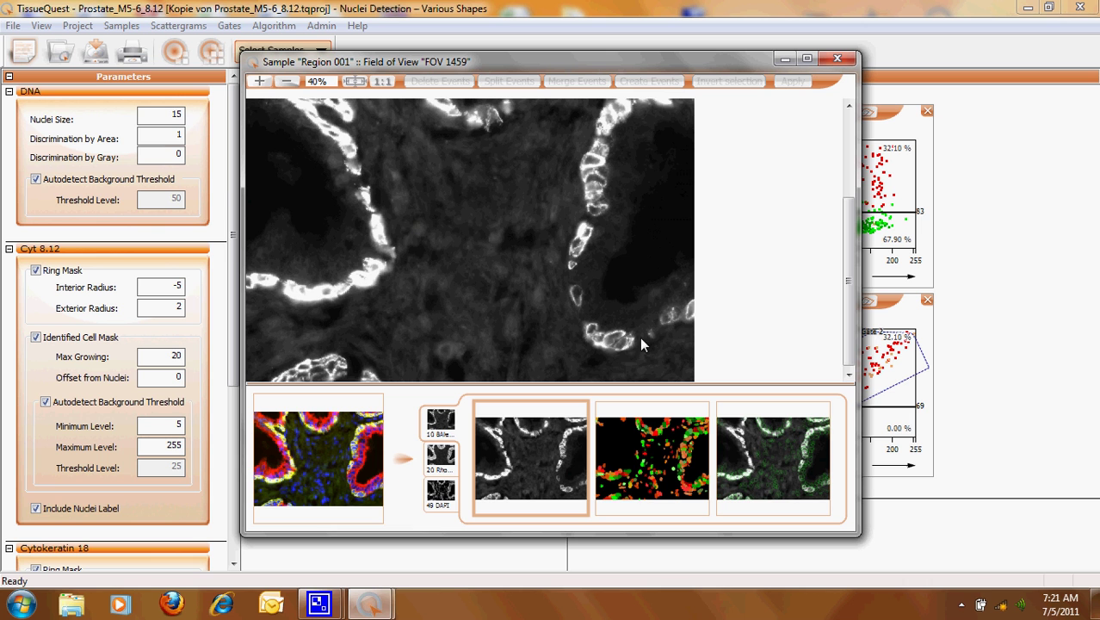
- View the 20 Rho and 49 DAPI channels, then rerun nuclei detection to 100%
click(451, 461)
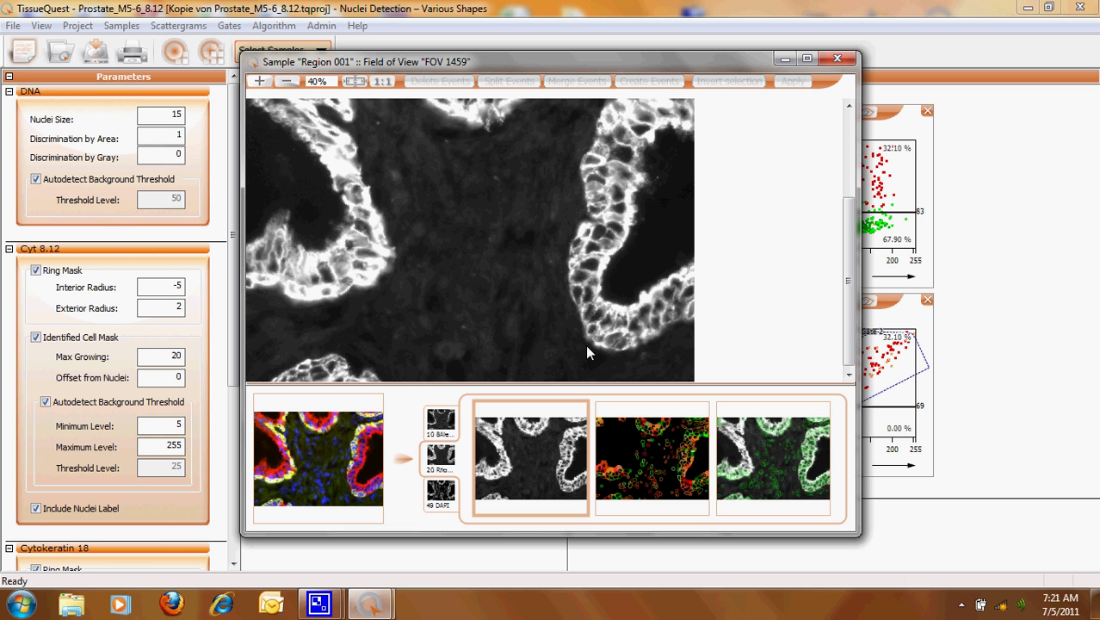
click(438, 489)
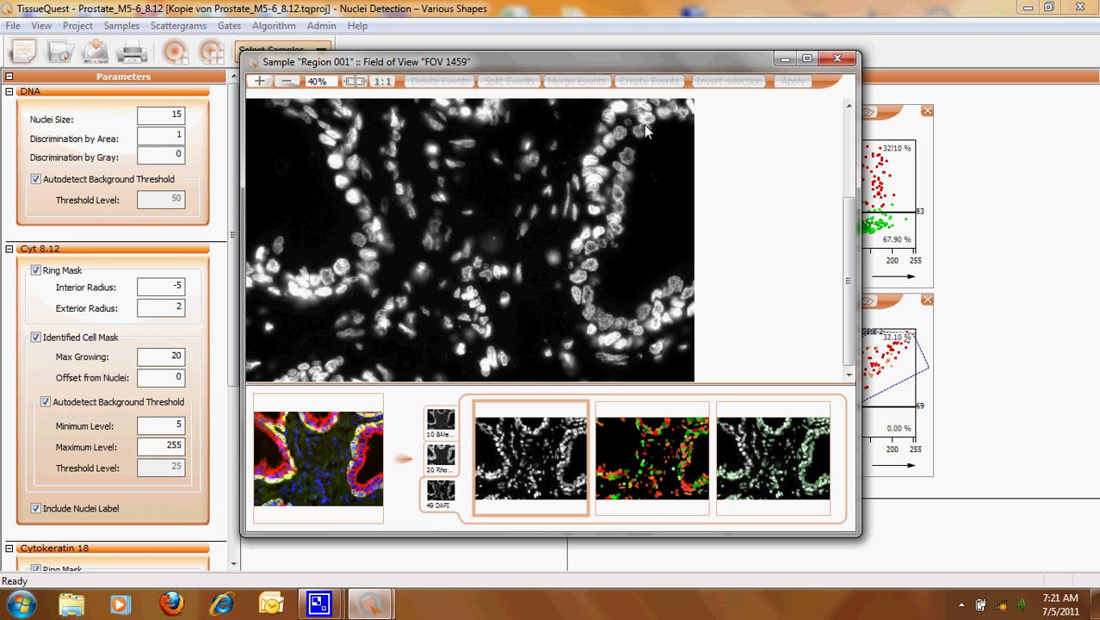
click(175, 53)
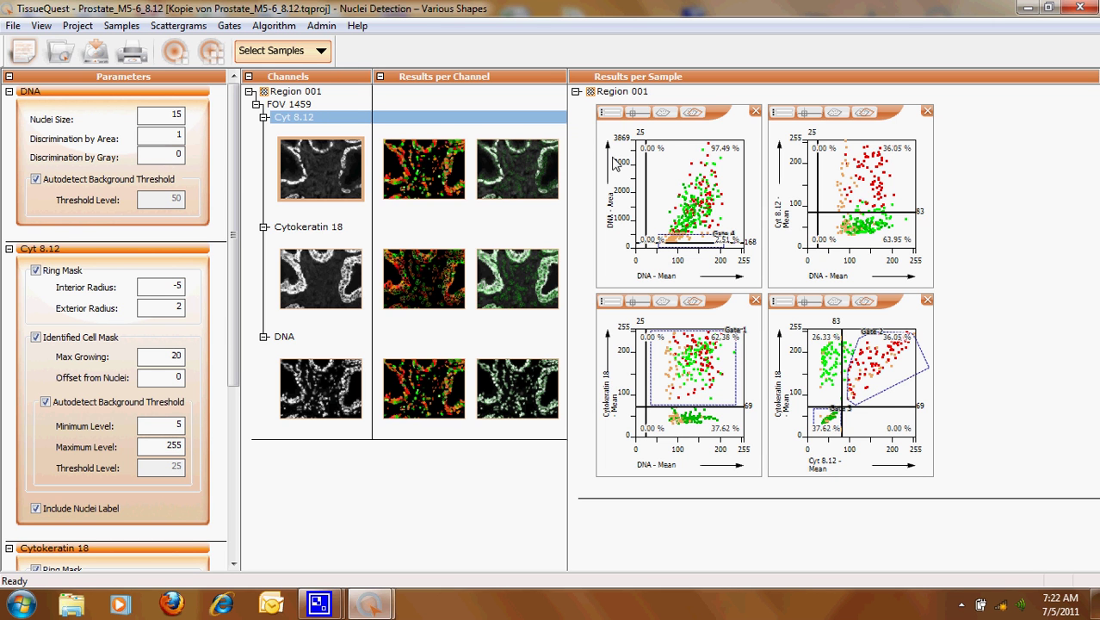
- Open the DNA channel's field of view in a maximized viewer
click(529, 392)
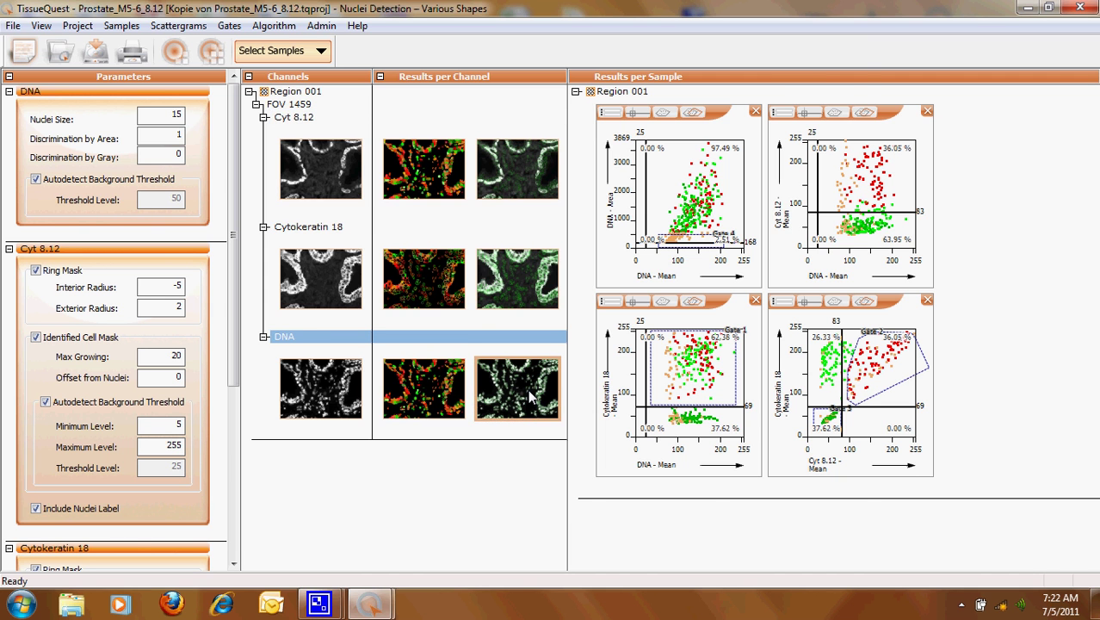
double_click(530, 395)
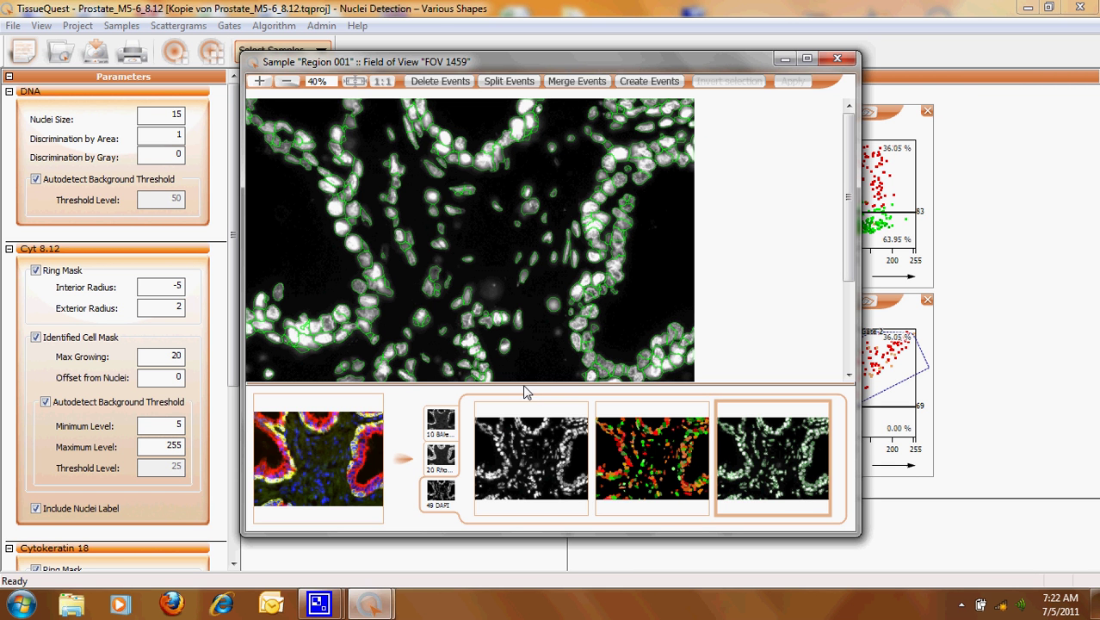
click(807, 59)
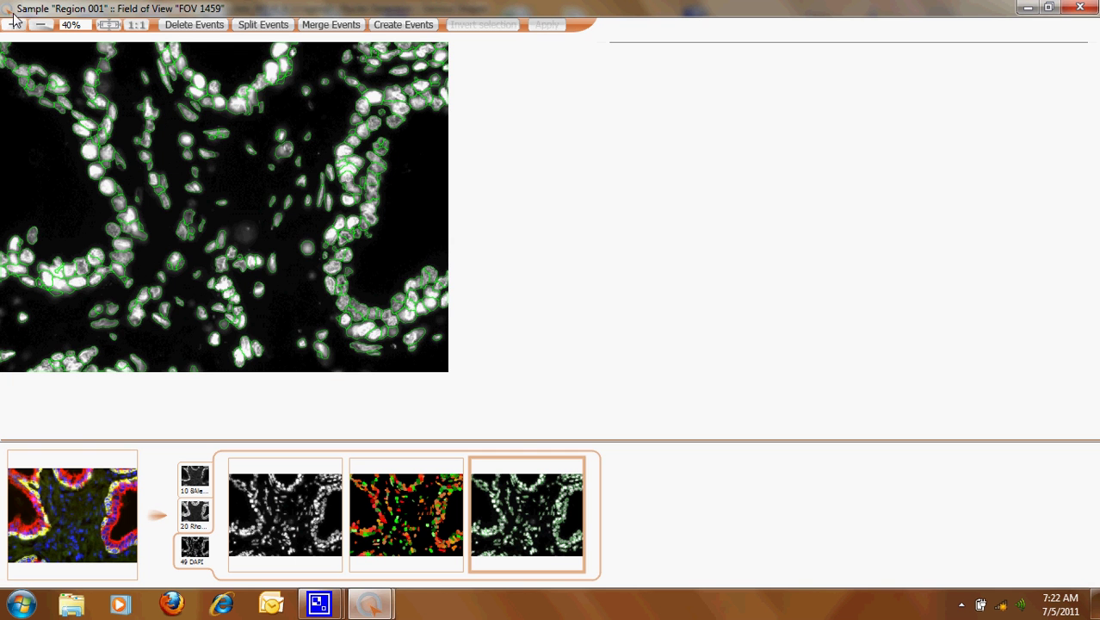
- Zoom the nuclei image to 110% and switch to the colour-coded cell mask
click(12, 25)
click(12, 25)
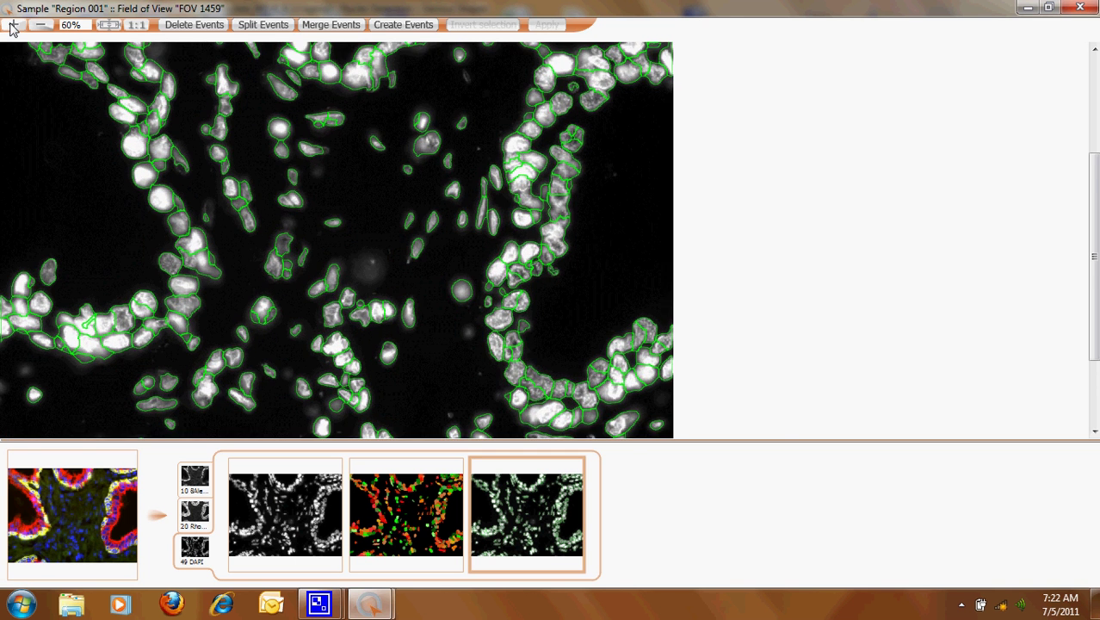
click(12, 24)
click(12, 25)
click(12, 25)
click(12, 25)
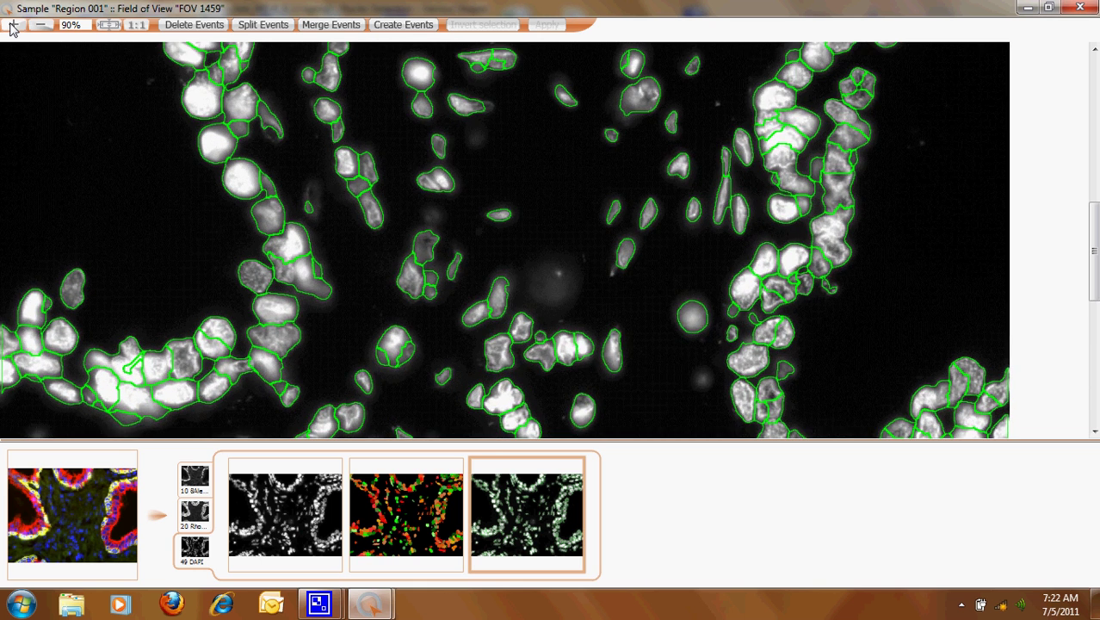
click(12, 25)
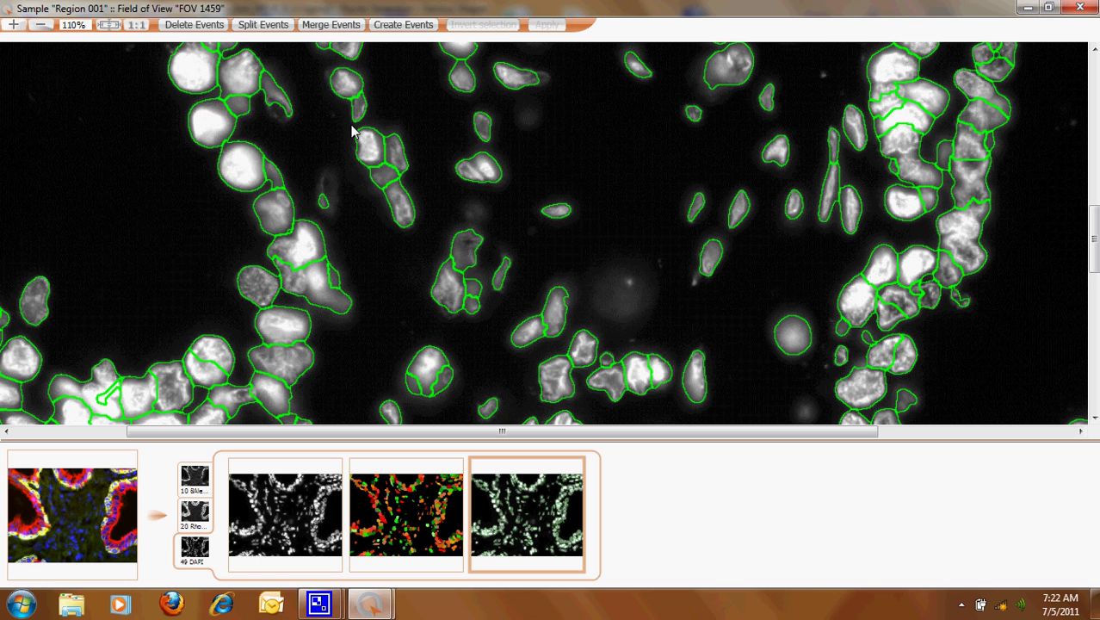
click(402, 502)
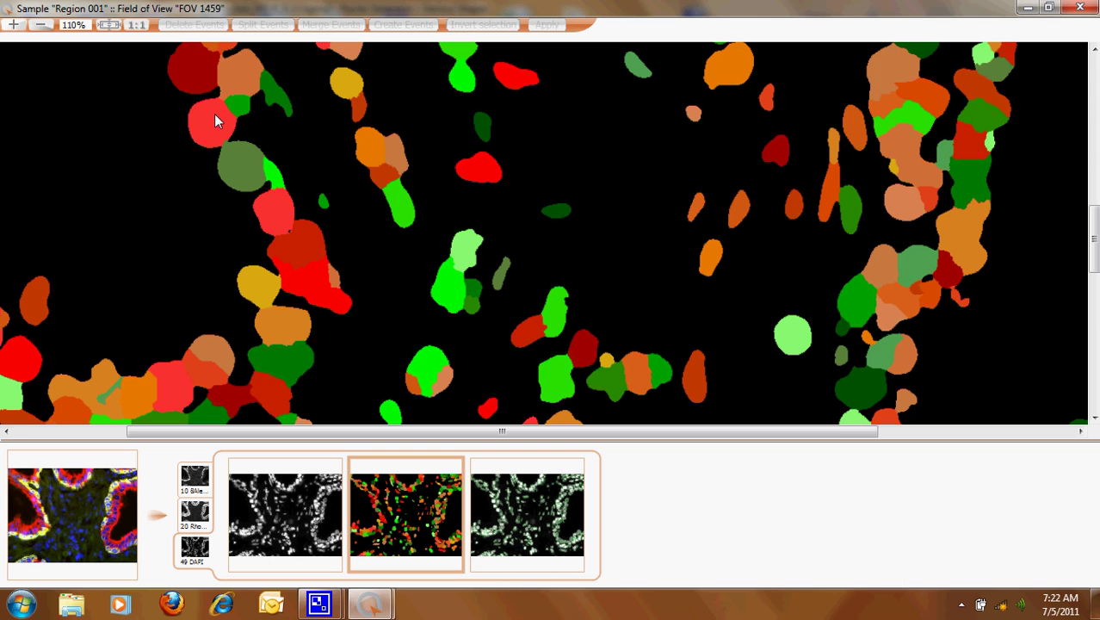
- Dock the restored viewer beside the scattergrams and mark a red cell and a green cell
click(1049, 7)
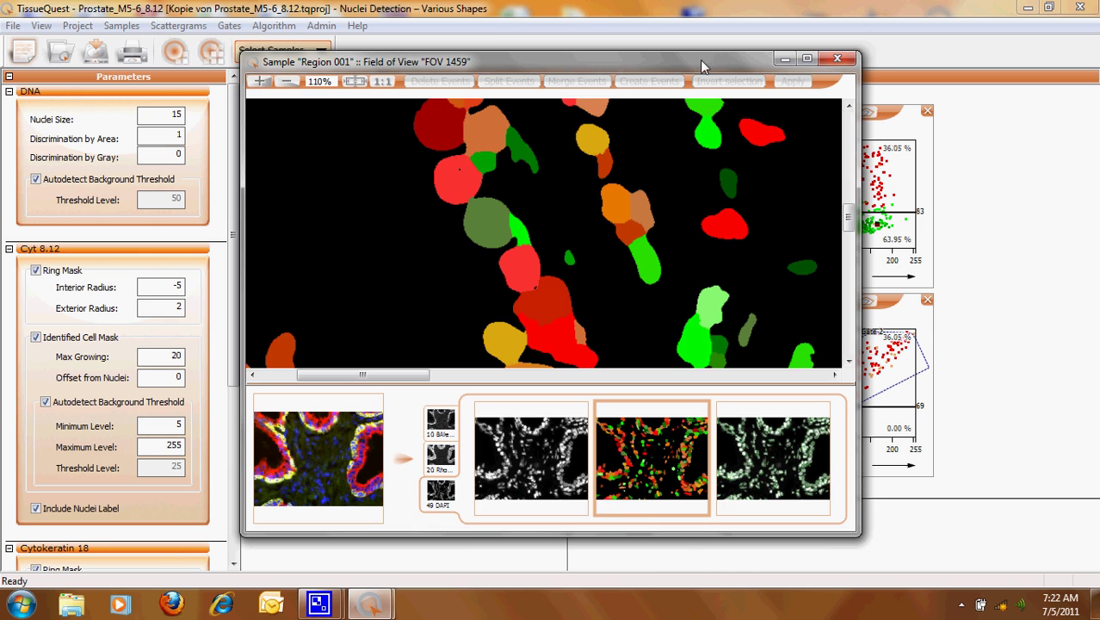
drag(701, 66, 452, 73)
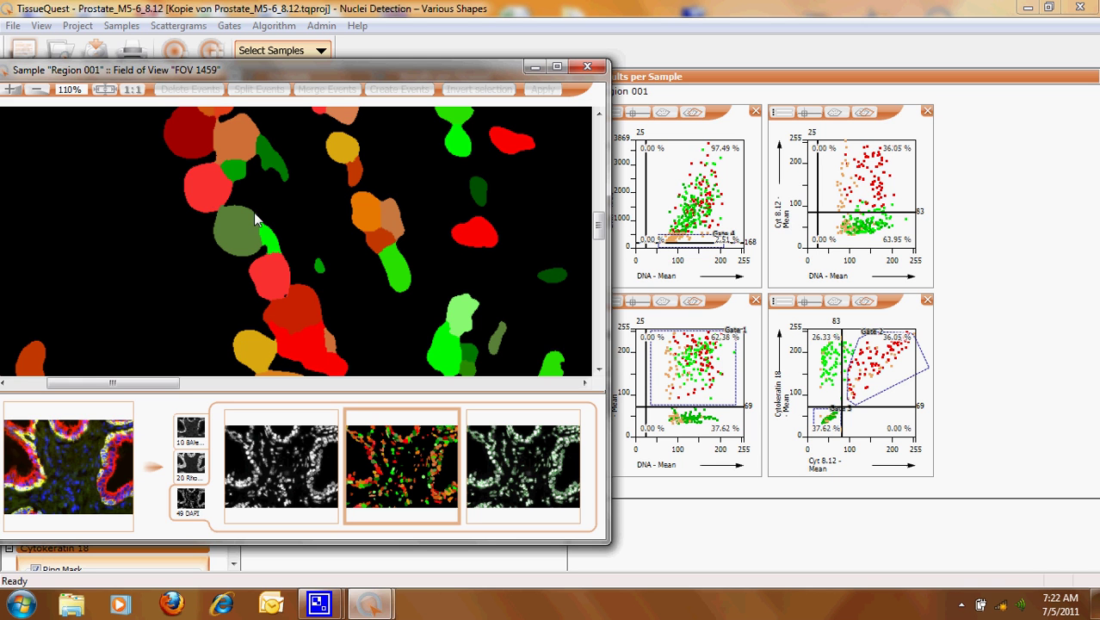
click(217, 188)
drag(504, 74, 482, 74)
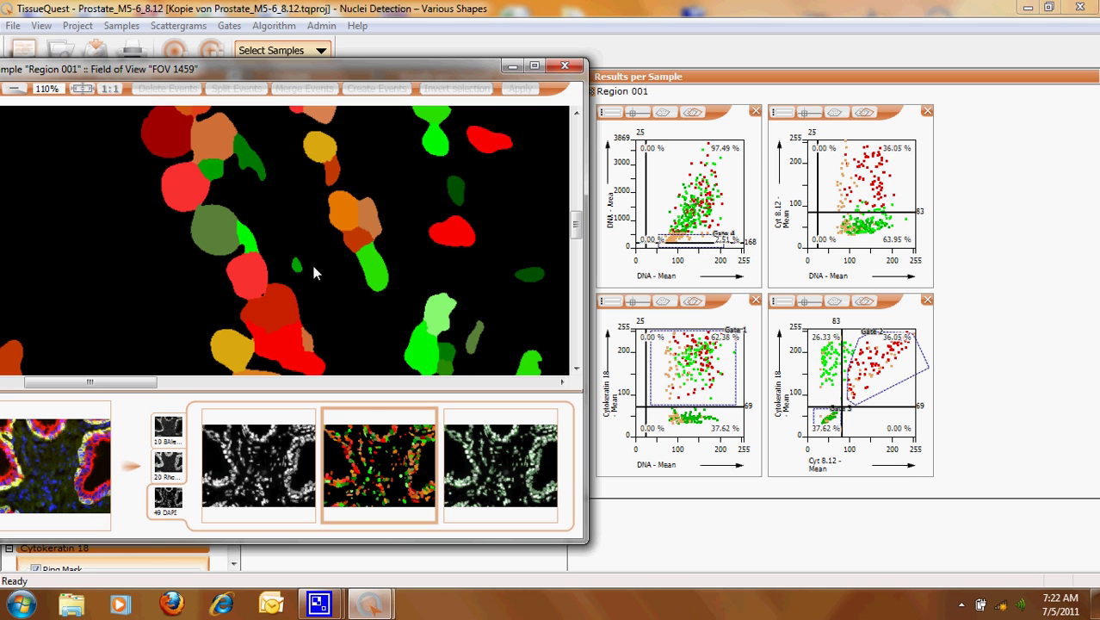
click(297, 266)
- Show outlined DAPI nuclei, view event data for nucleus 149, then close the viewer
click(496, 472)
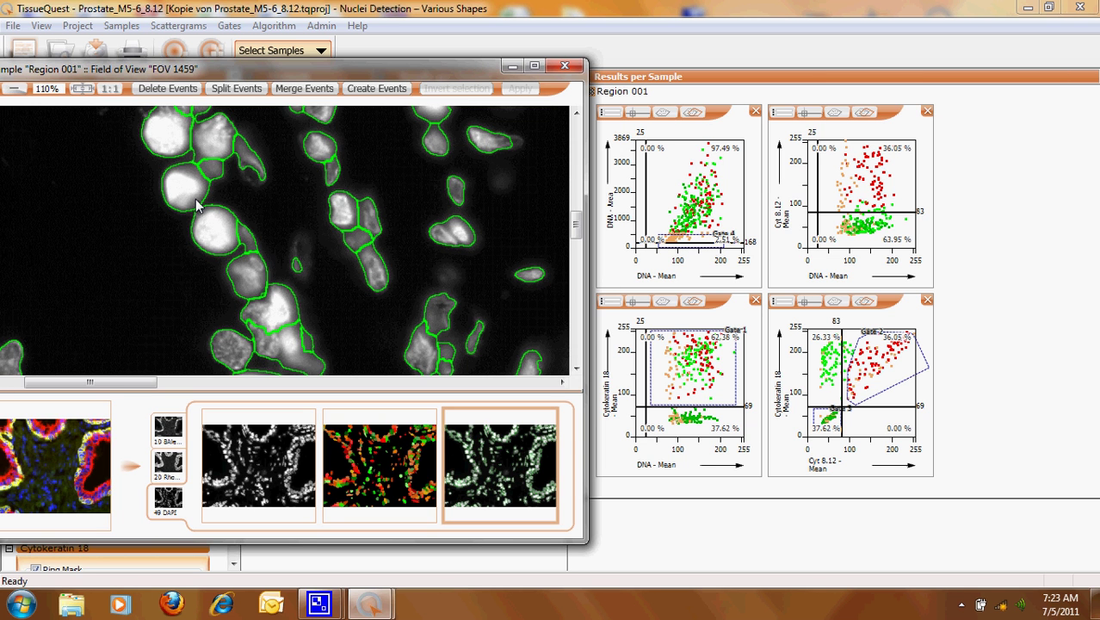
right_click(216, 234)
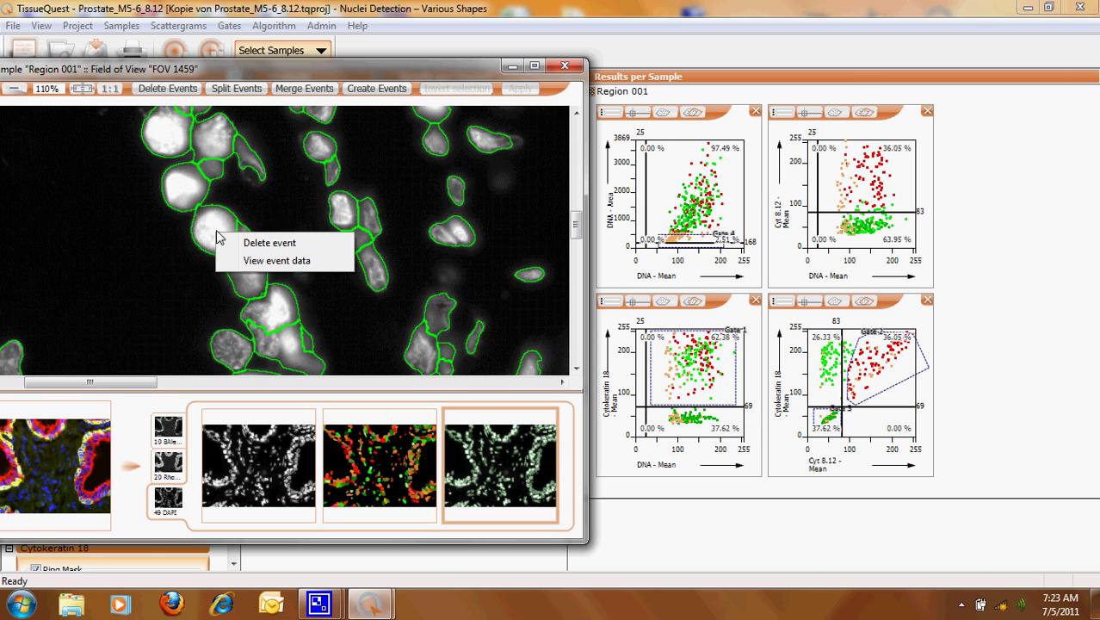
click(249, 263)
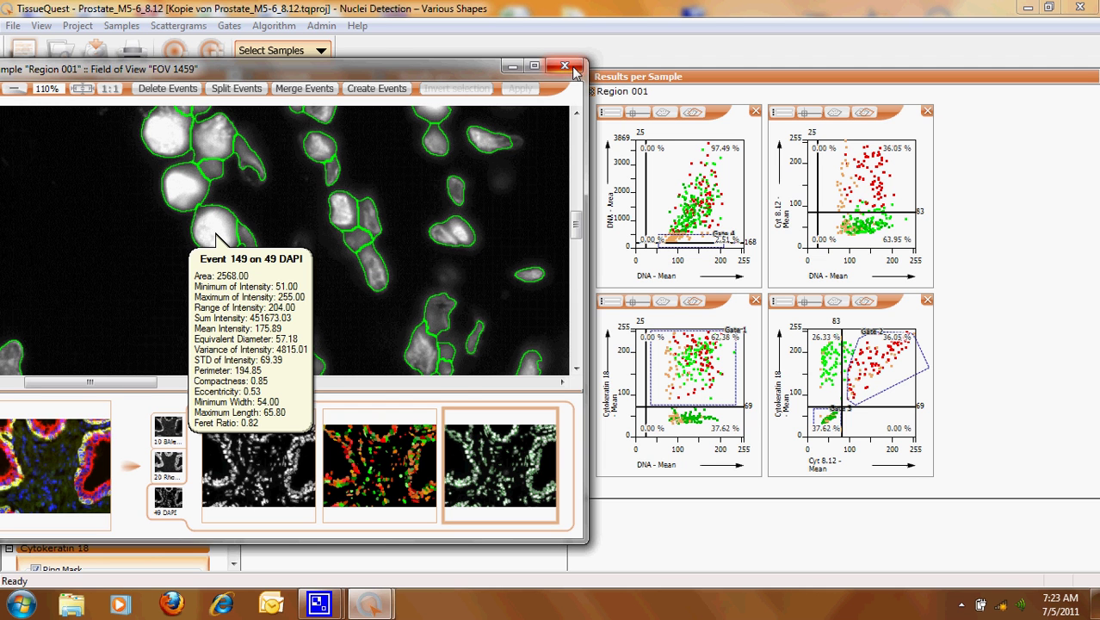
click(575, 71)
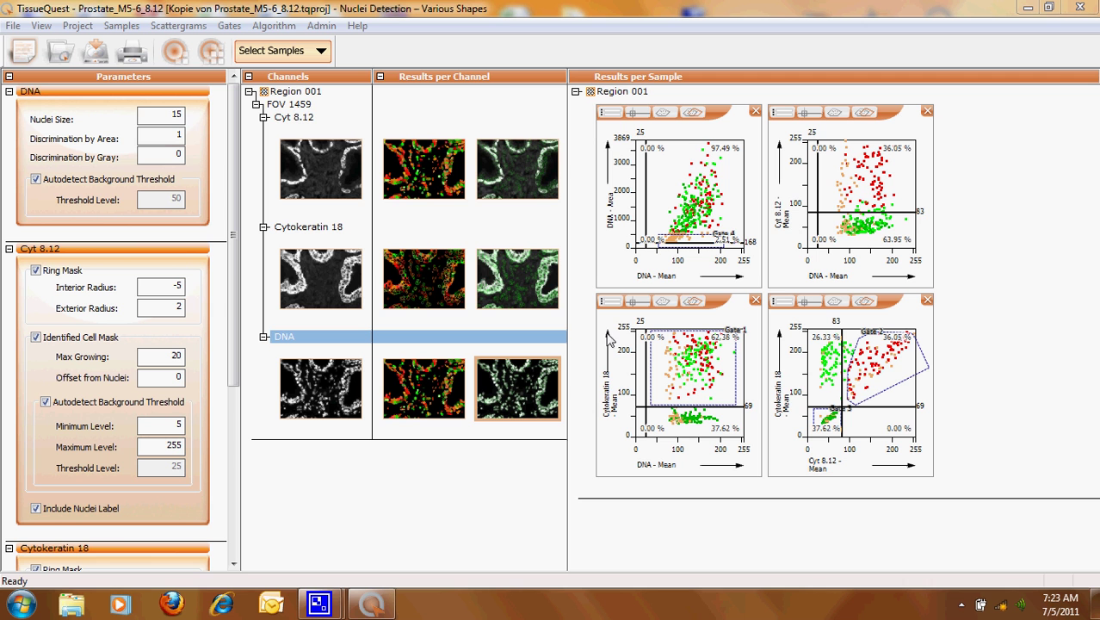
double_click(736, 254)
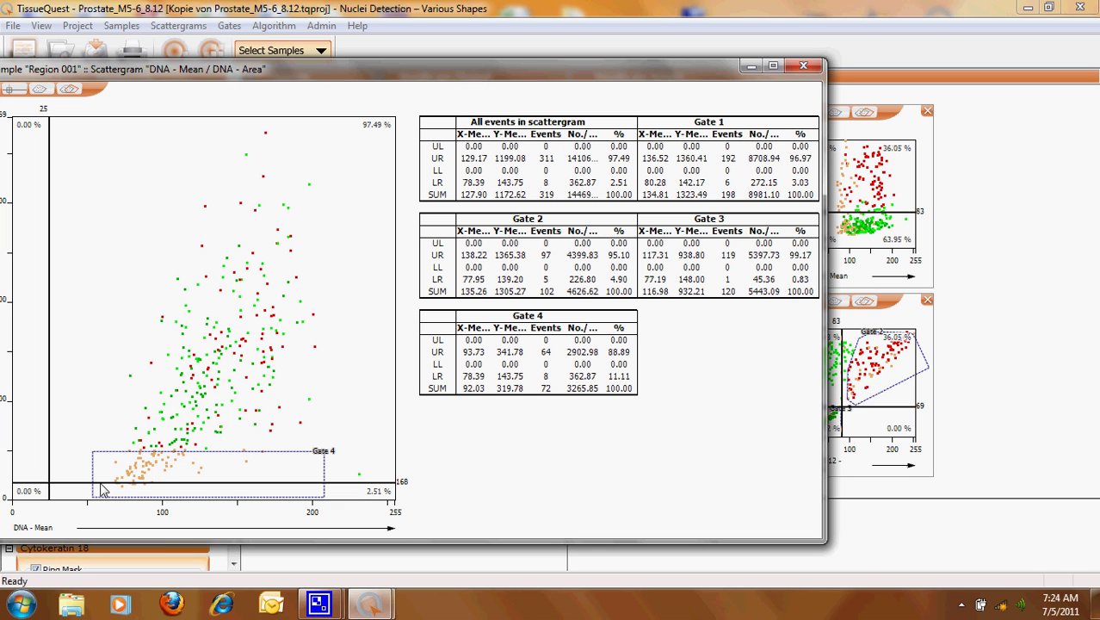
right_click(296, 451)
click(354, 465)
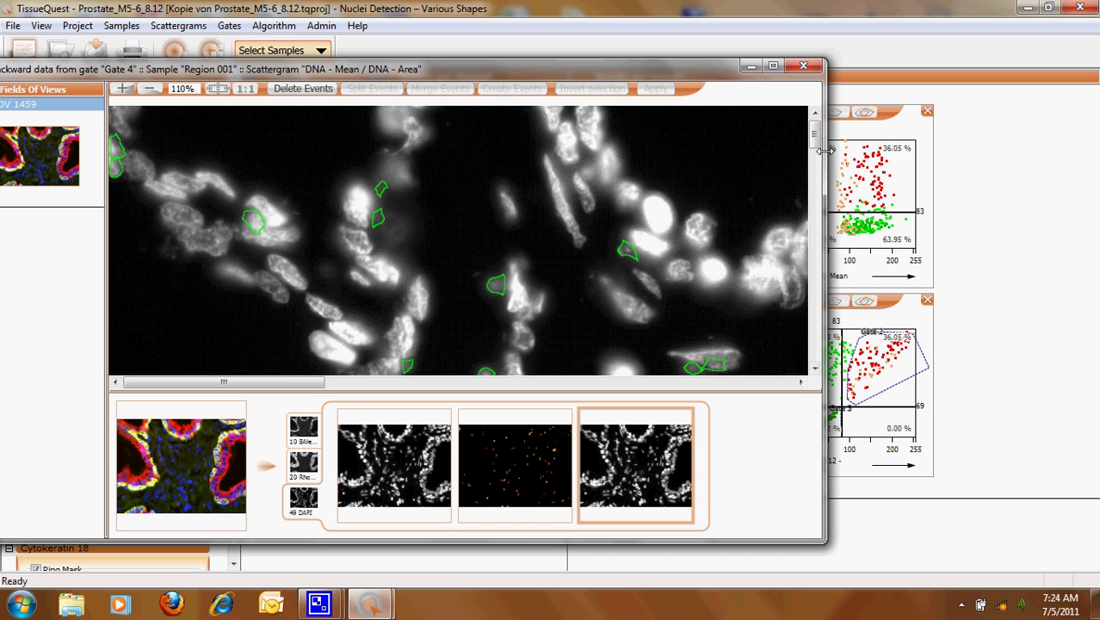
drag(816, 142, 825, 273)
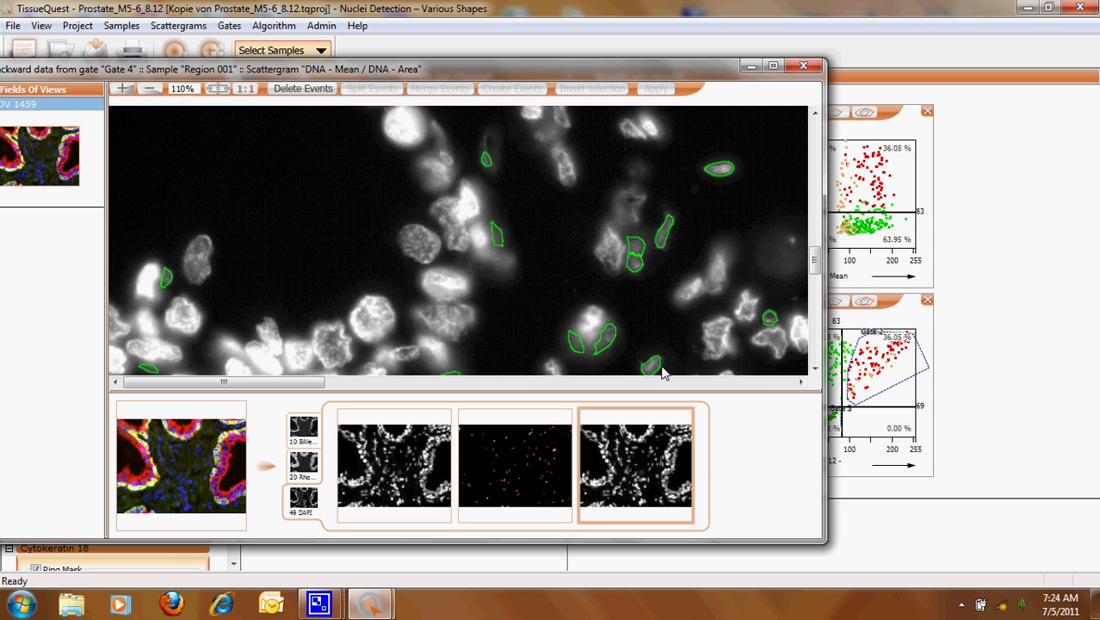
click(751, 68)
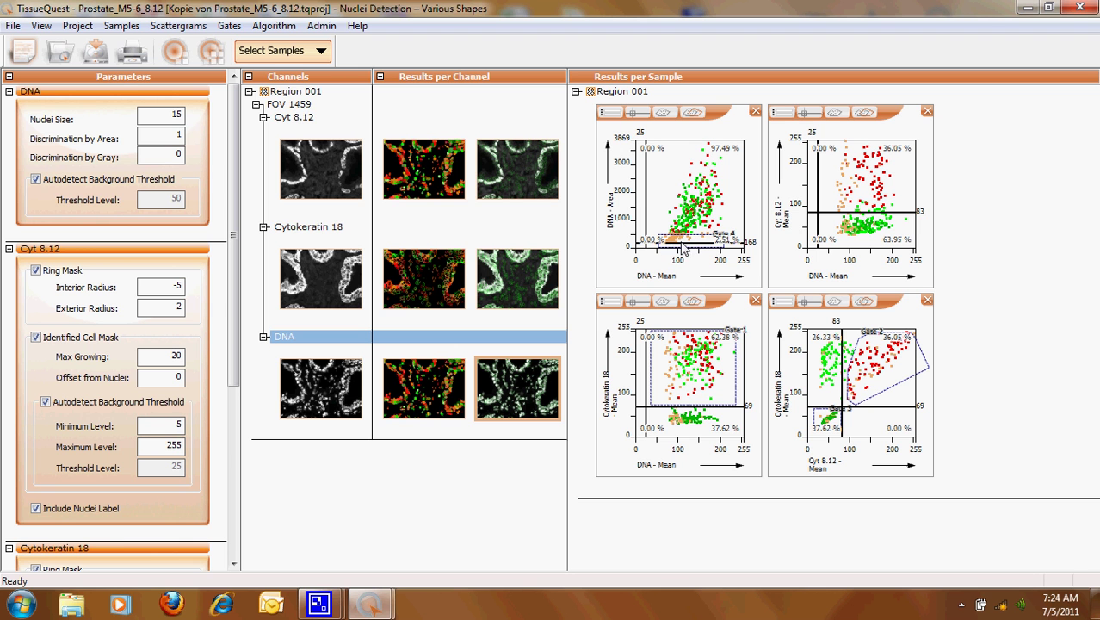
double_click(719, 245)
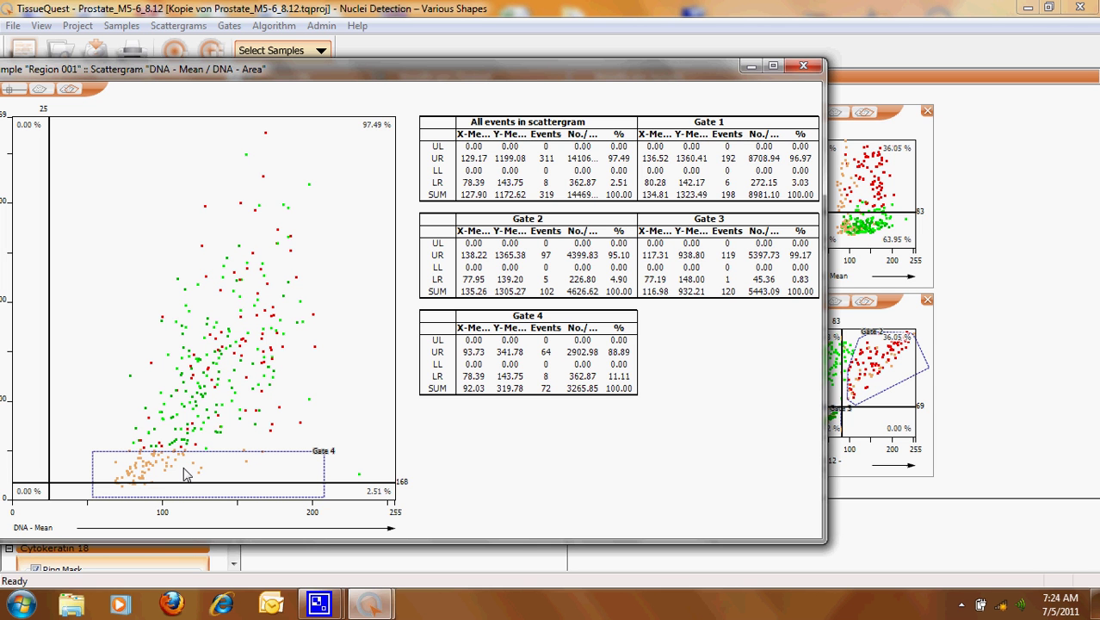
key(Escape)
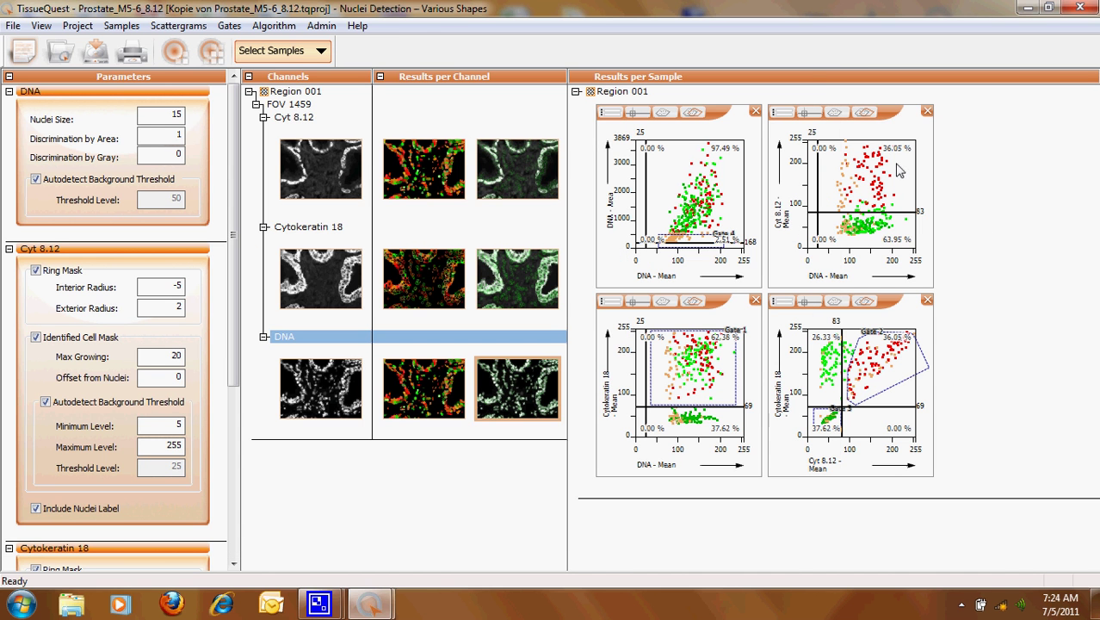
double_click(878, 225)
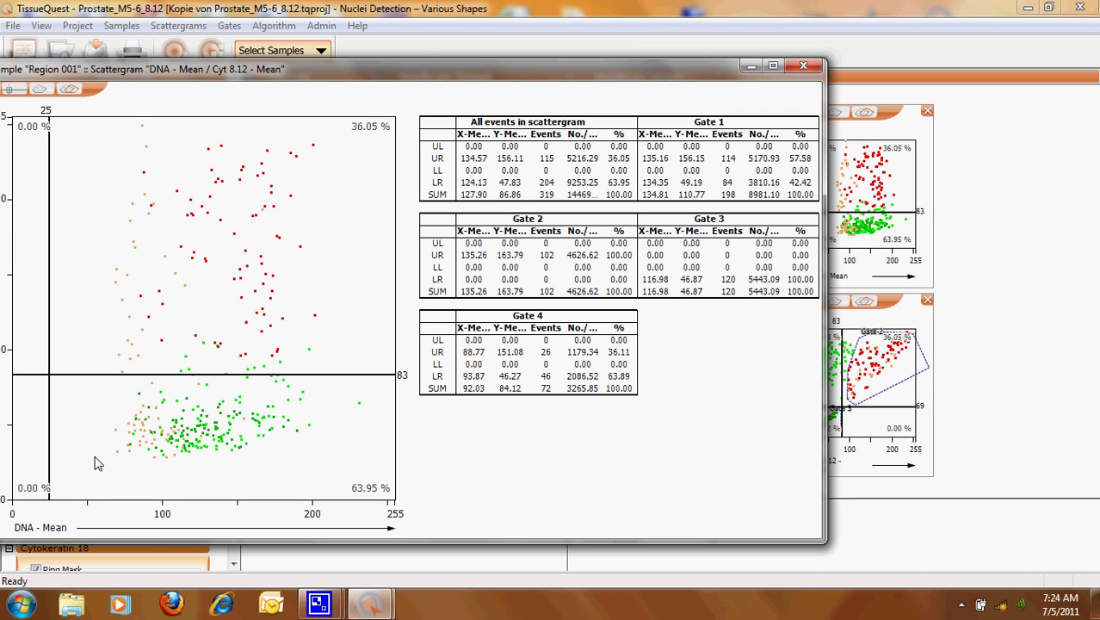
drag(250, 72, 307, 73)
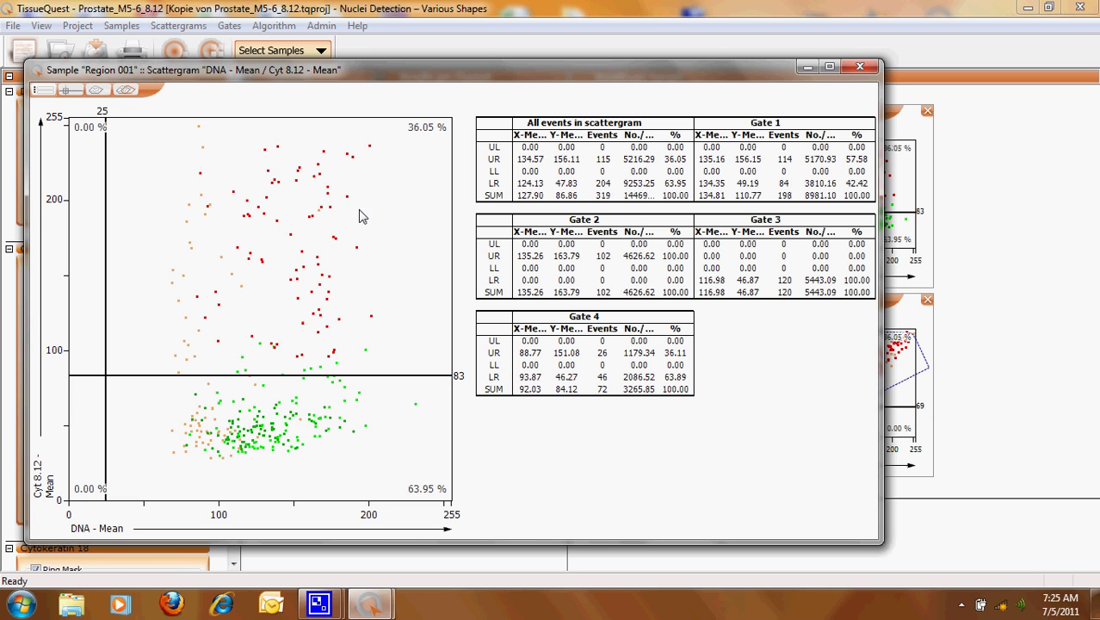
click(806, 67)
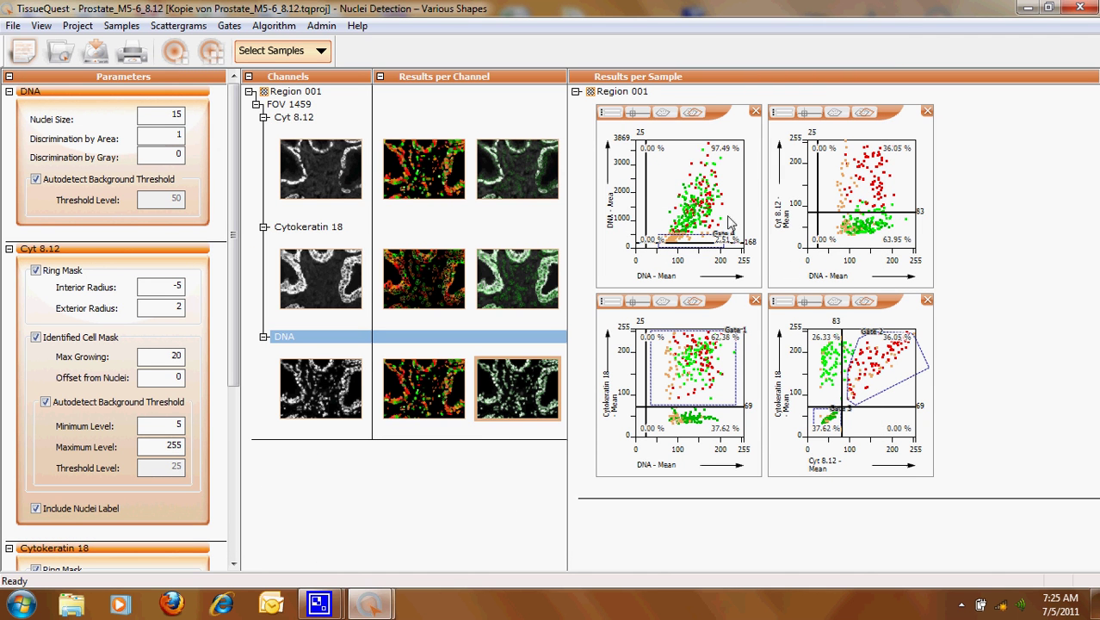
- Draw Gate 5 over the highest DNA-area events and Gate 6 around the green cluster
click(663, 112)
drag(671, 152, 731, 178)
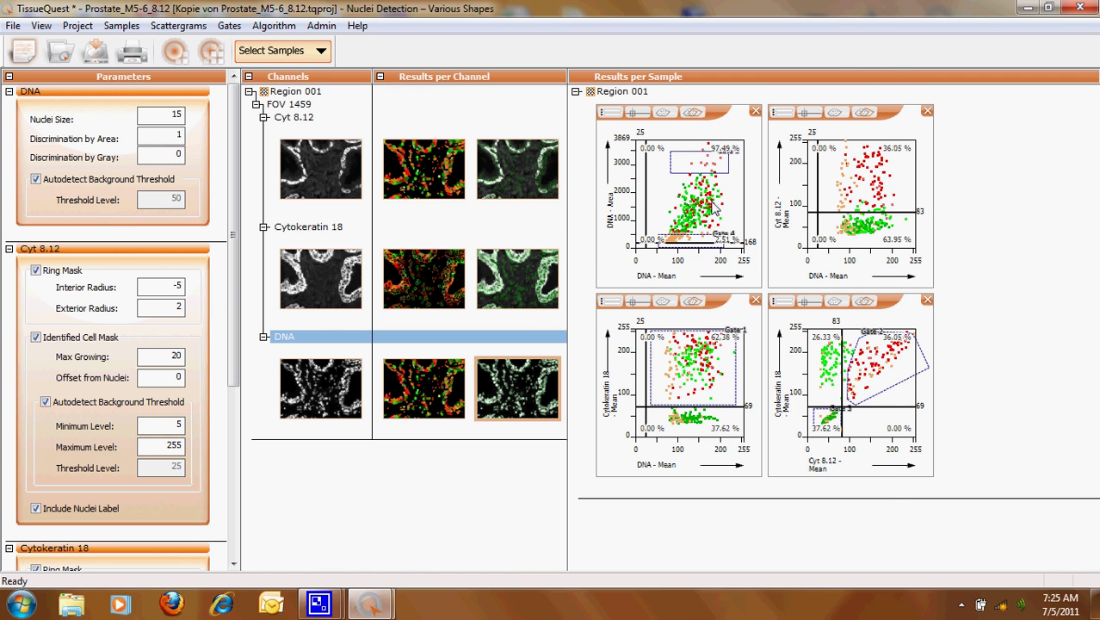
double_click(711, 205)
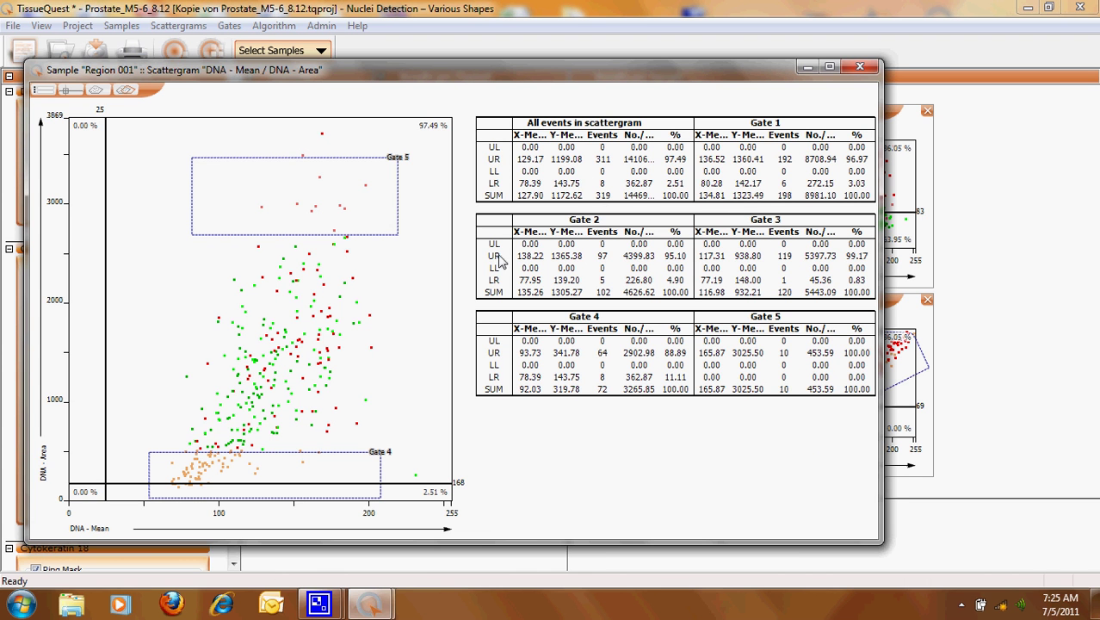
click(95, 90)
drag(310, 311, 358, 365)
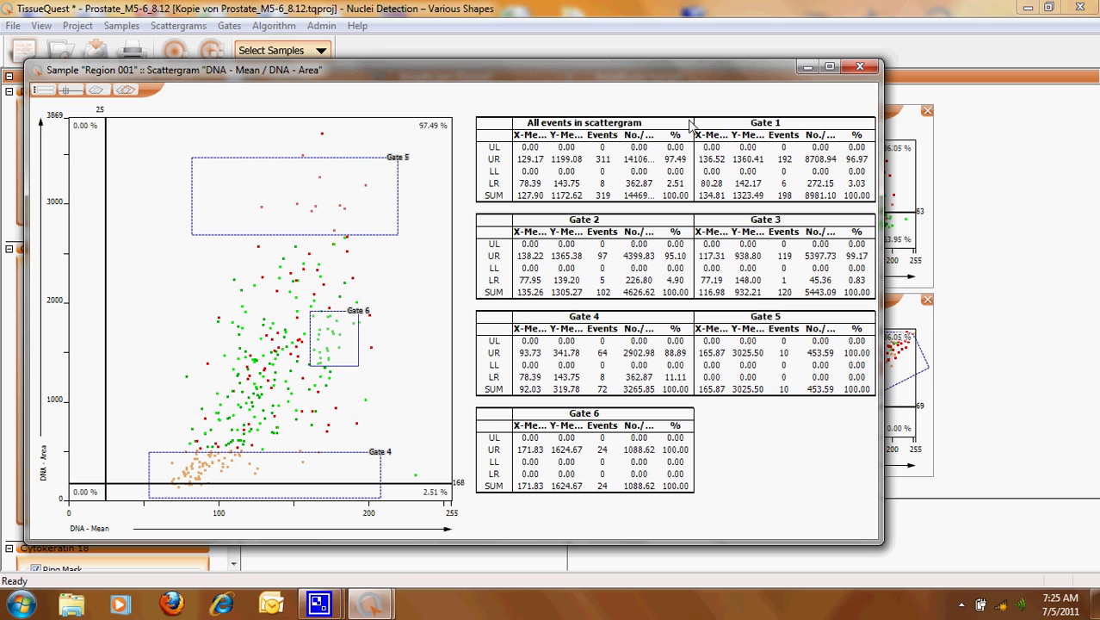
click(860, 66)
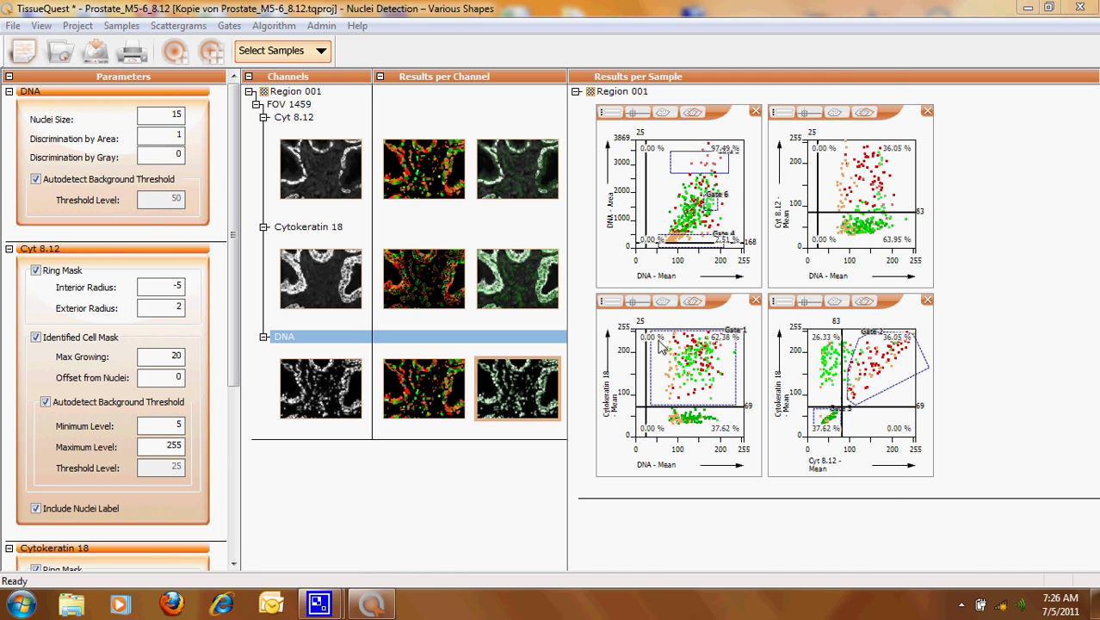
- Drag the Cytokeratin 18 quadrant line from 69 to 82 and open Gate 1's backward data
double_click(683, 365)
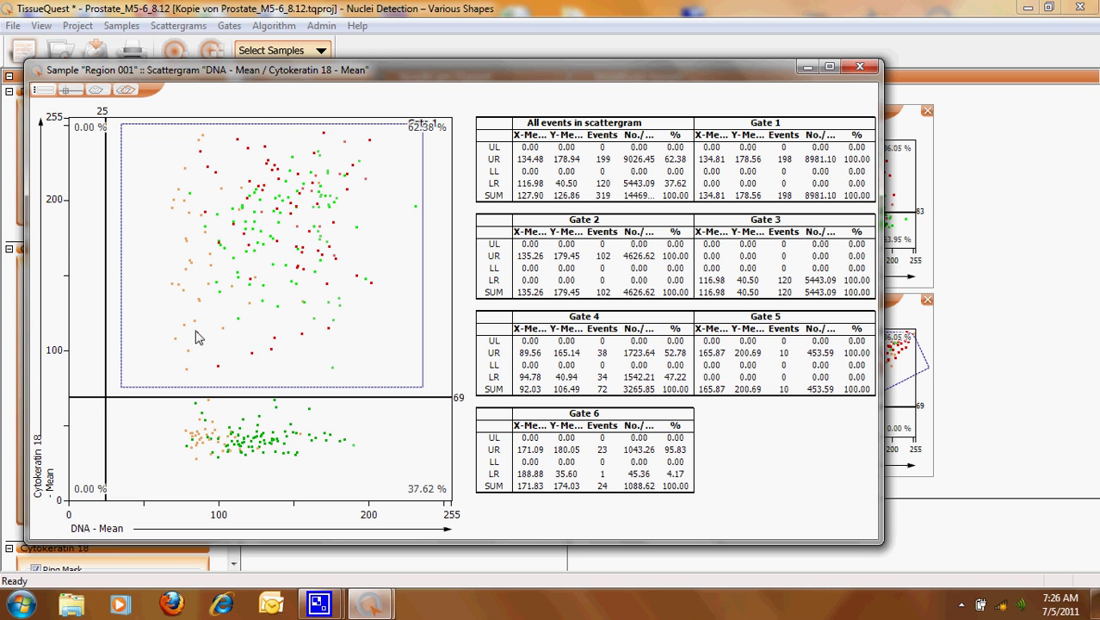
drag(267, 402, 256, 379)
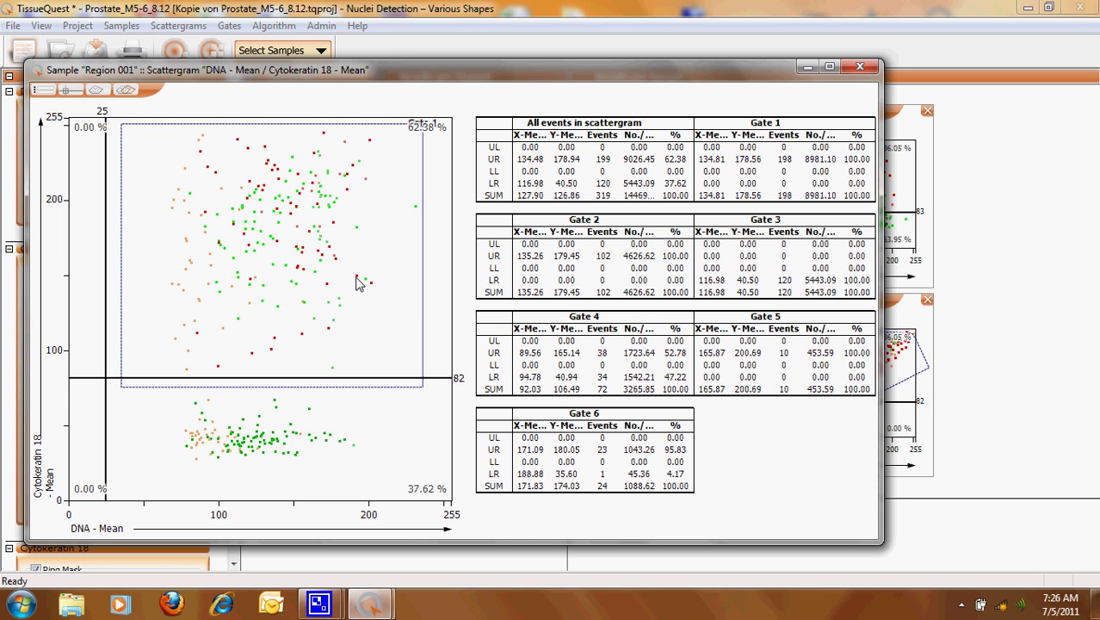
double_click(410, 290)
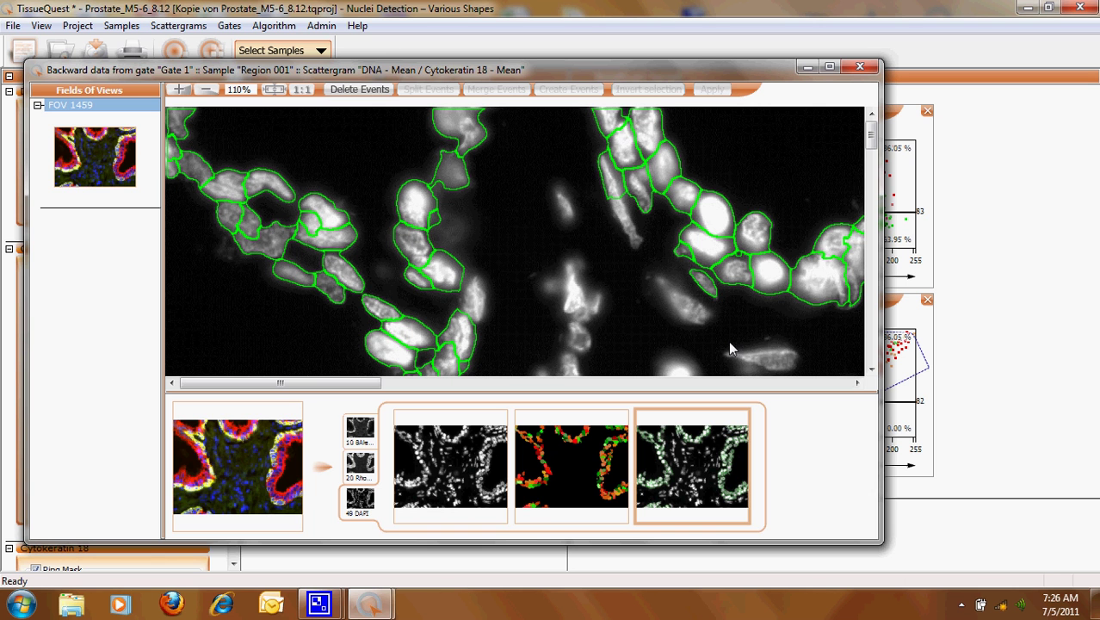
- Maximize Gate 1's backward data, compare channel, colour-map and outline views, then minimize it
click(828, 69)
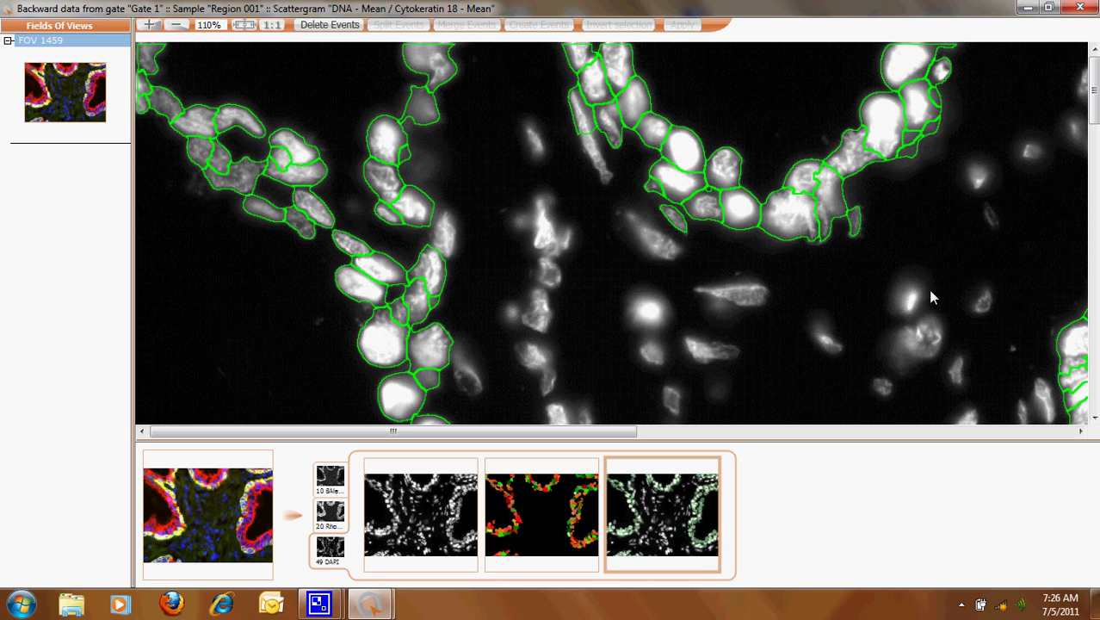
click(332, 517)
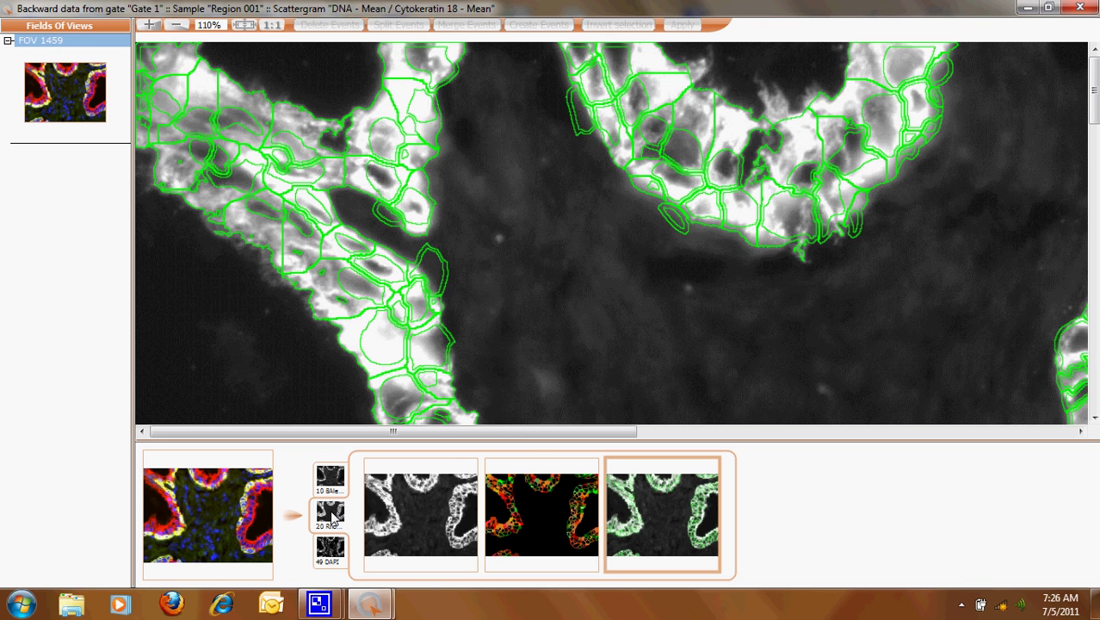
click(569, 517)
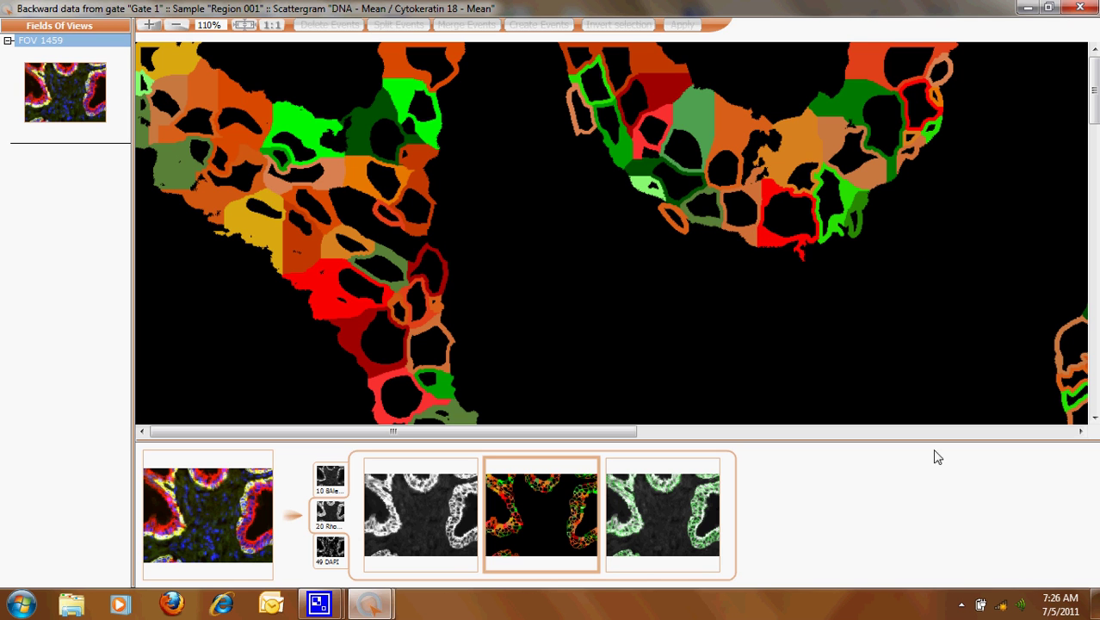
click(623, 539)
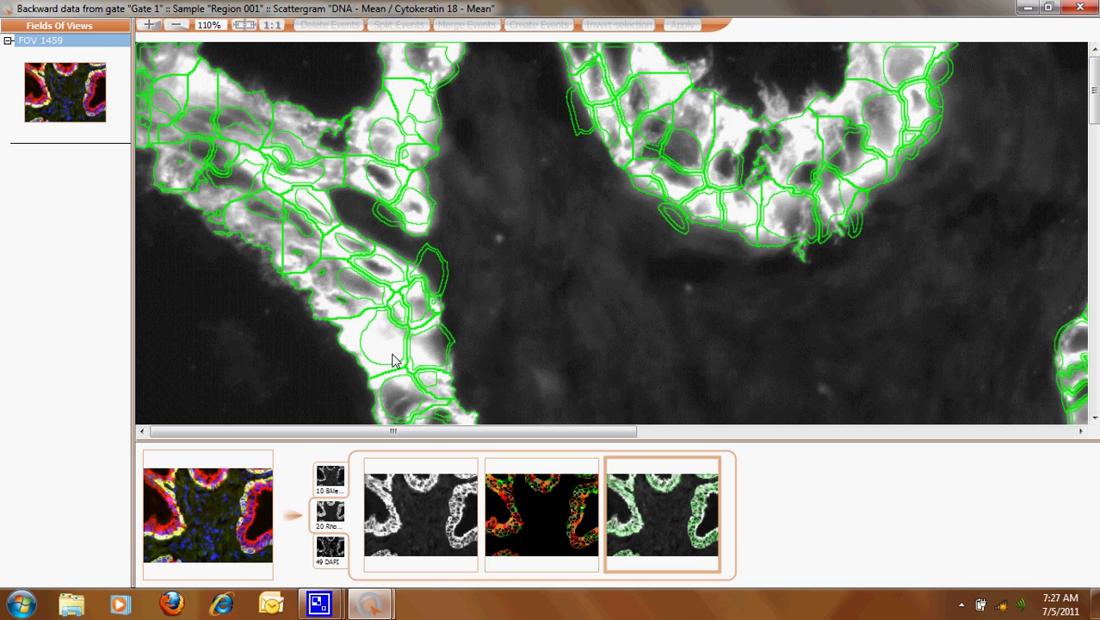
click(520, 527)
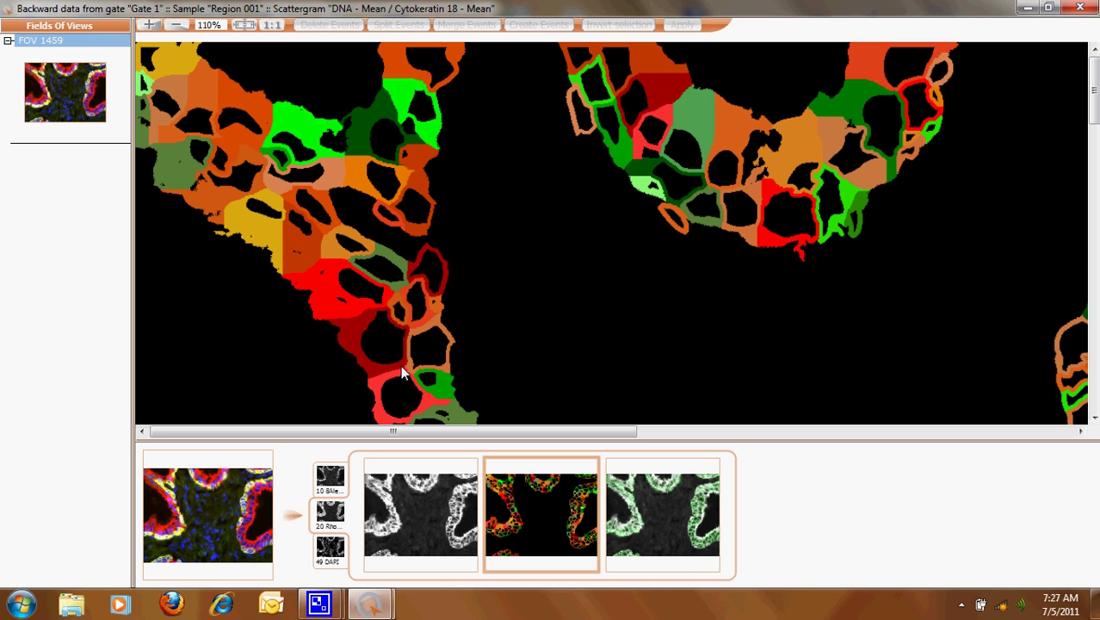
click(1029, 7)
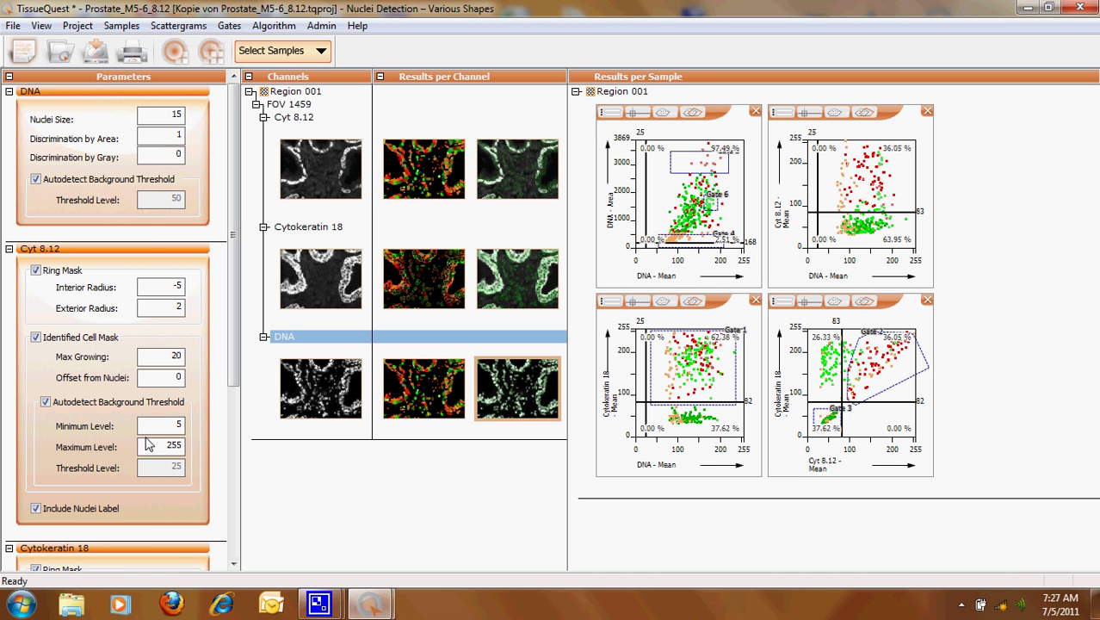
- Uncheck Include Nuclei Label for Cyt 8.12 and select the Cytokeratin 18 segmentation result
click(37, 509)
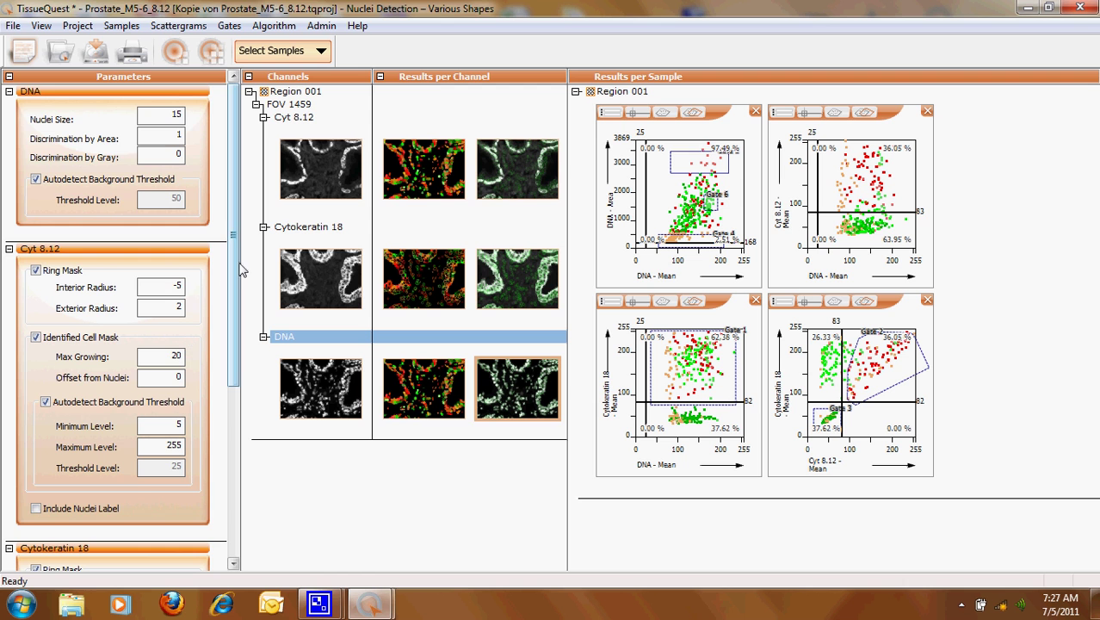
drag(239, 272, 238, 398)
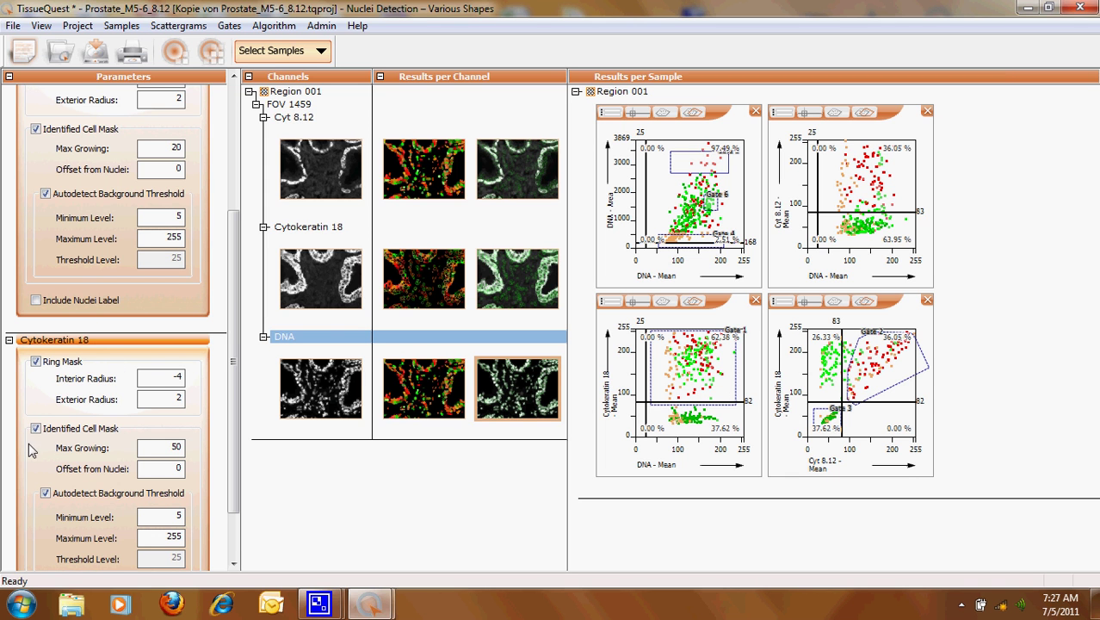
click(398, 298)
double_click(414, 298)
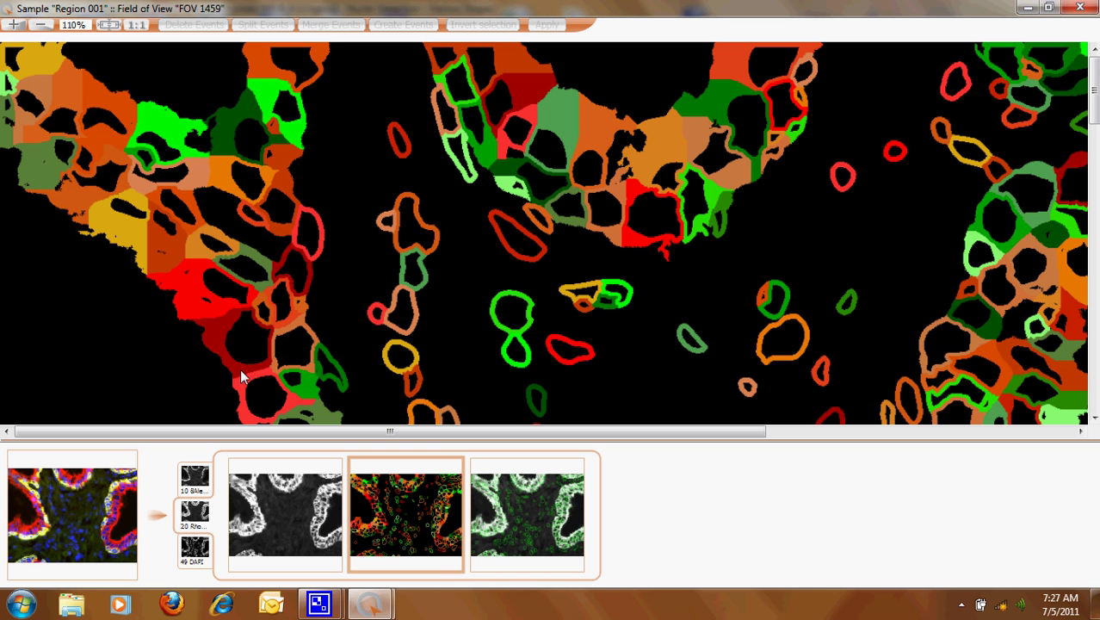
click(530, 519)
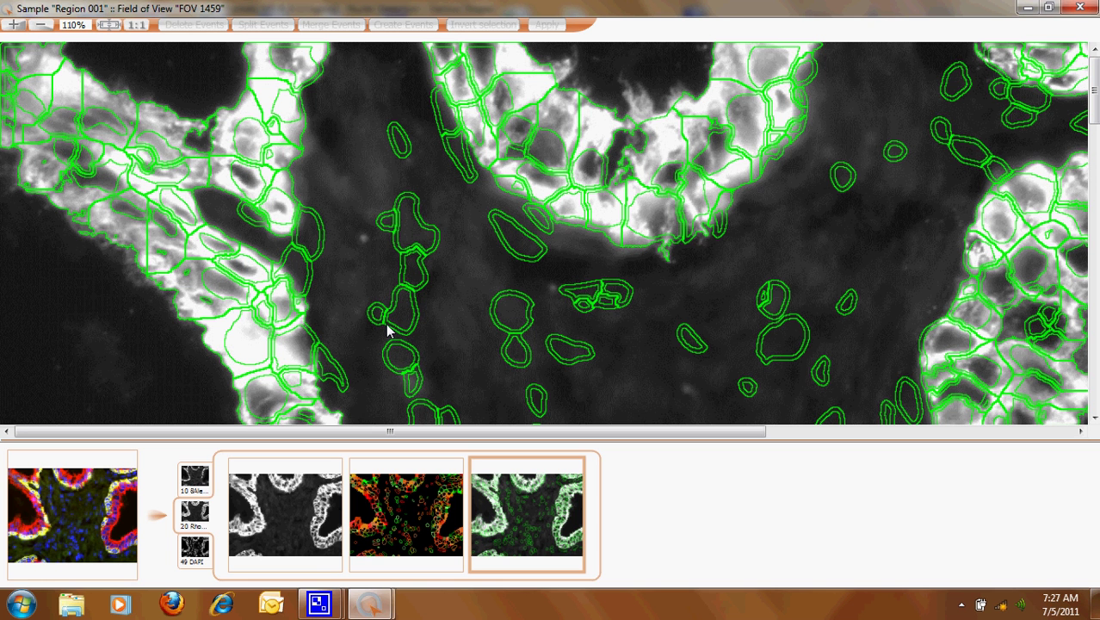
click(423, 495)
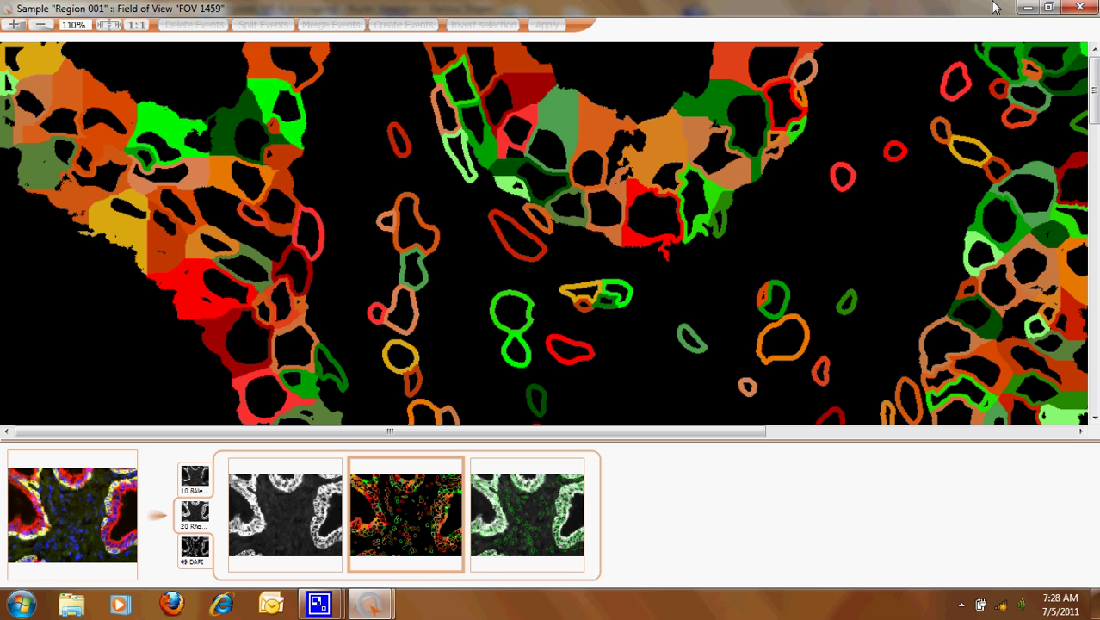
click(1080, 7)
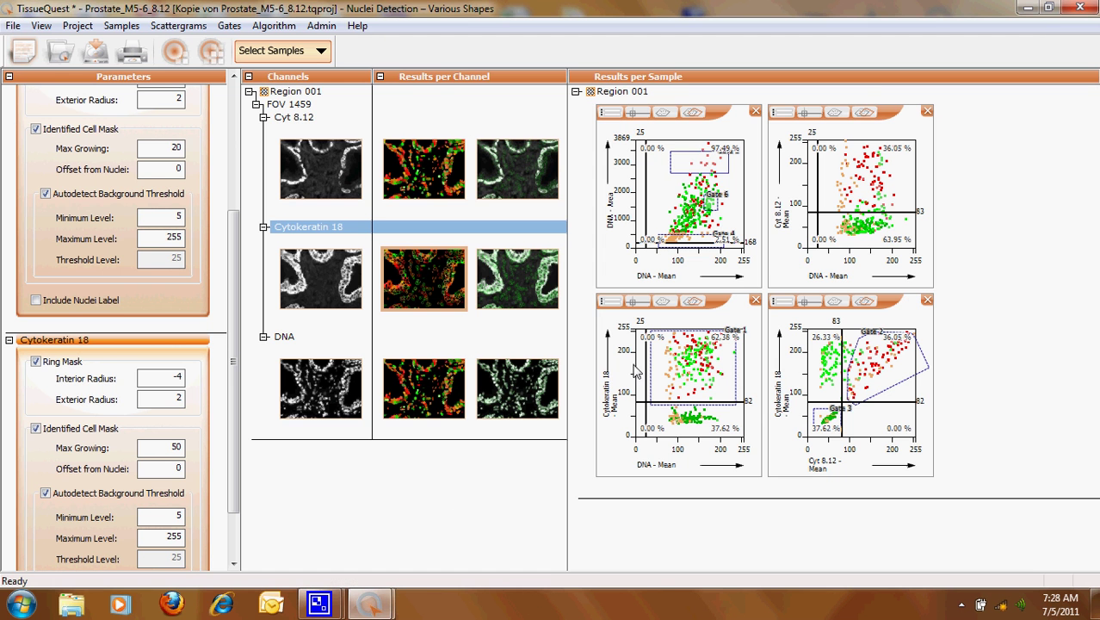
- Inspect the DNA vs Cytokeratin 18 scattergram full-screen, then minimize it
double_click(669, 435)
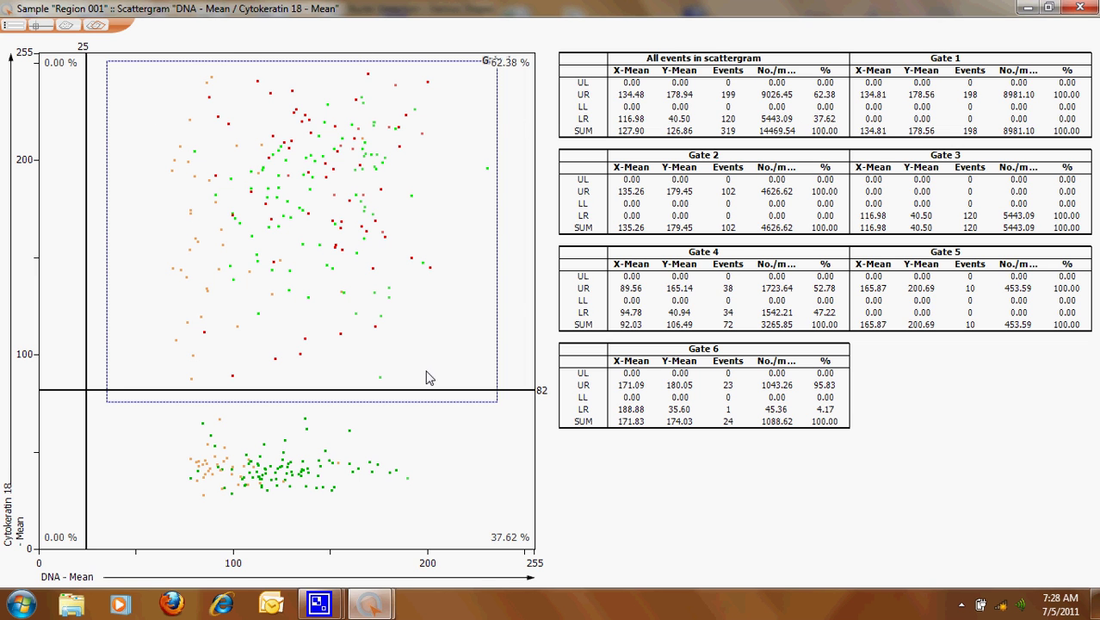
click(1031, 12)
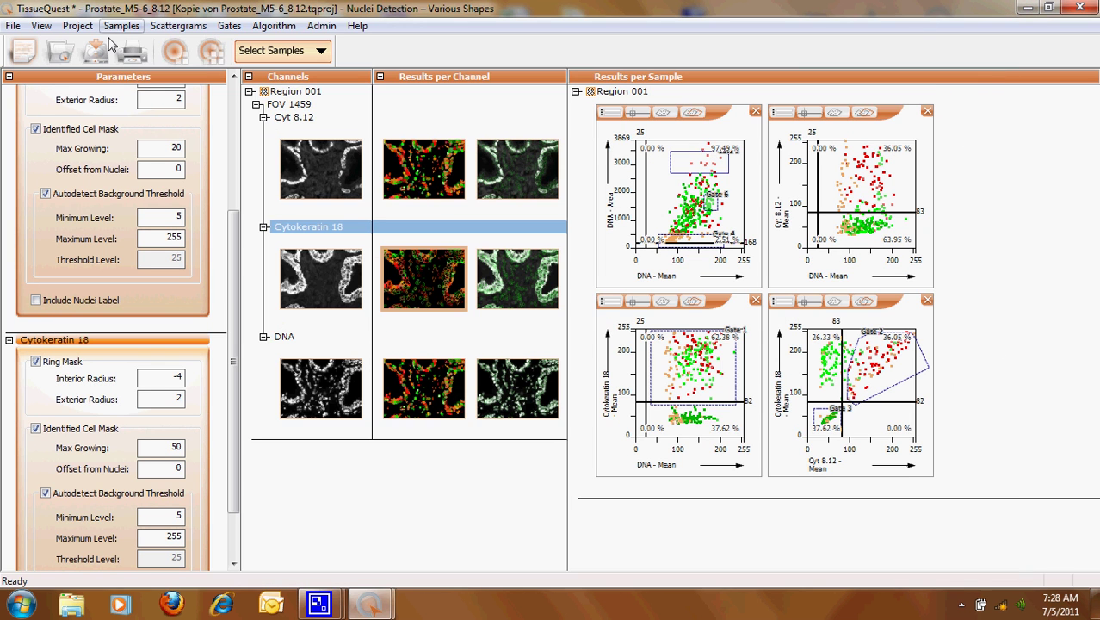
- Empty Region 001's gate list in Gates > Manage... and close the dialog
click(234, 27)
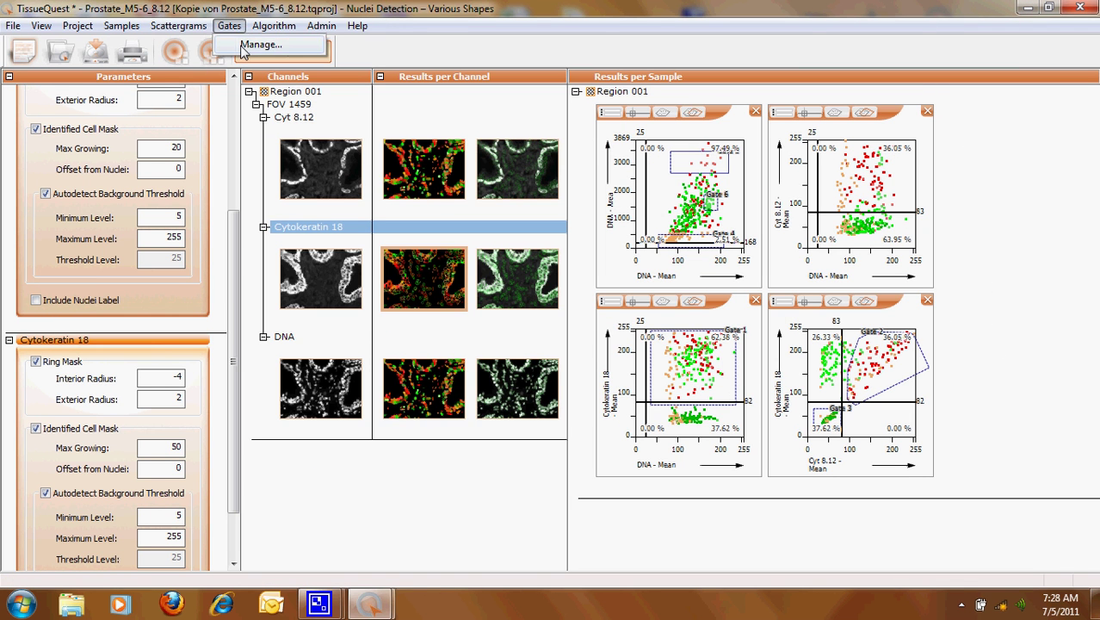
click(244, 47)
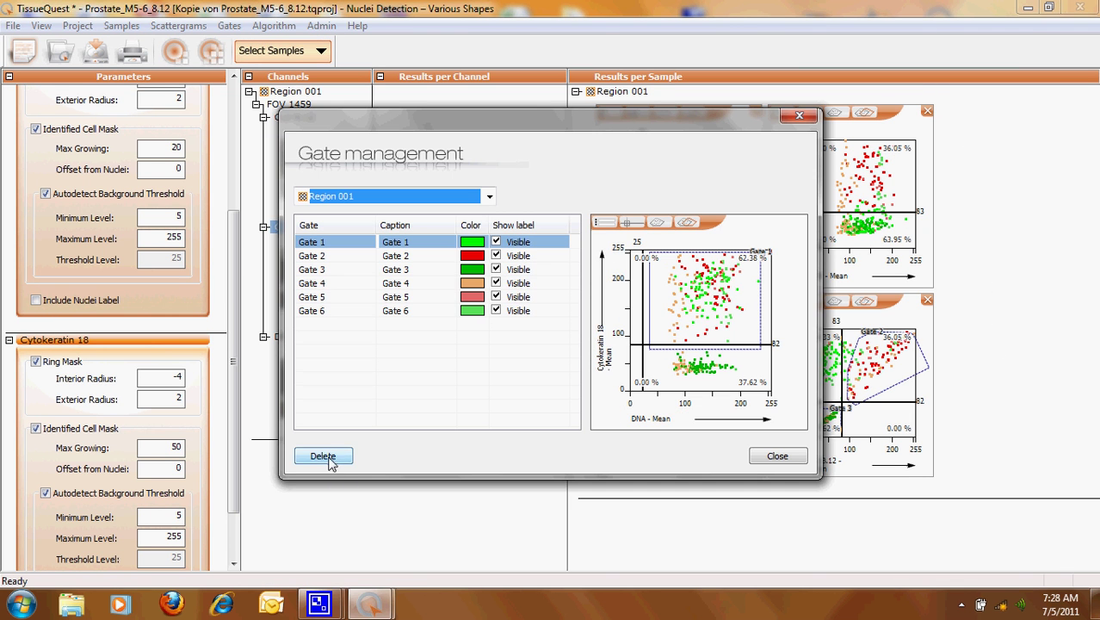
click(325, 459)
click(326, 460)
click(326, 460)
click(325, 459)
click(326, 460)
click(326, 460)
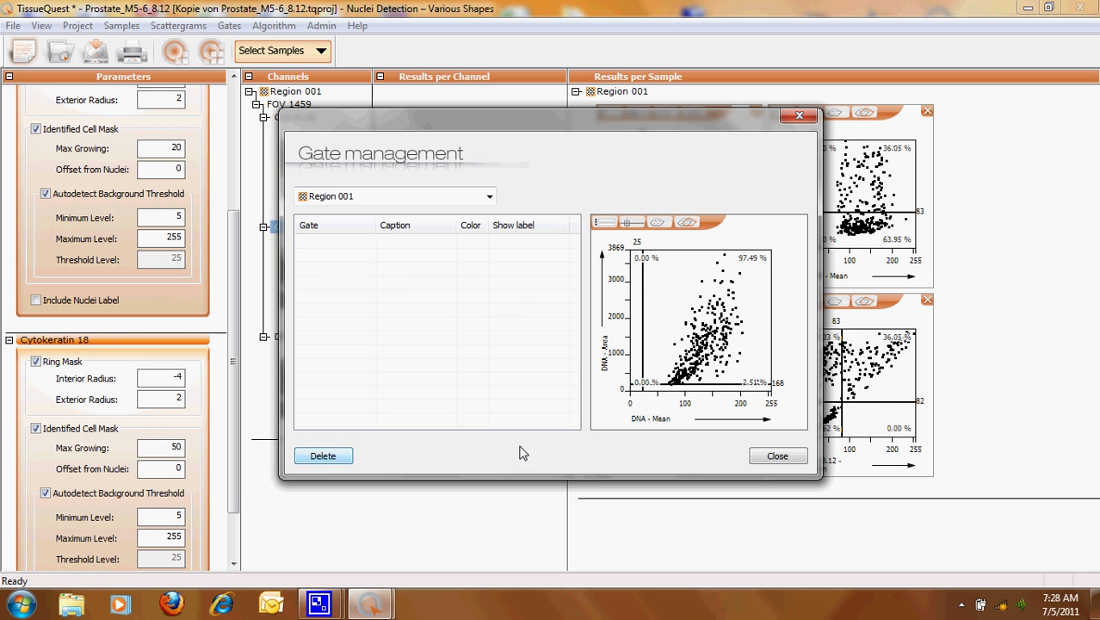
click(773, 463)
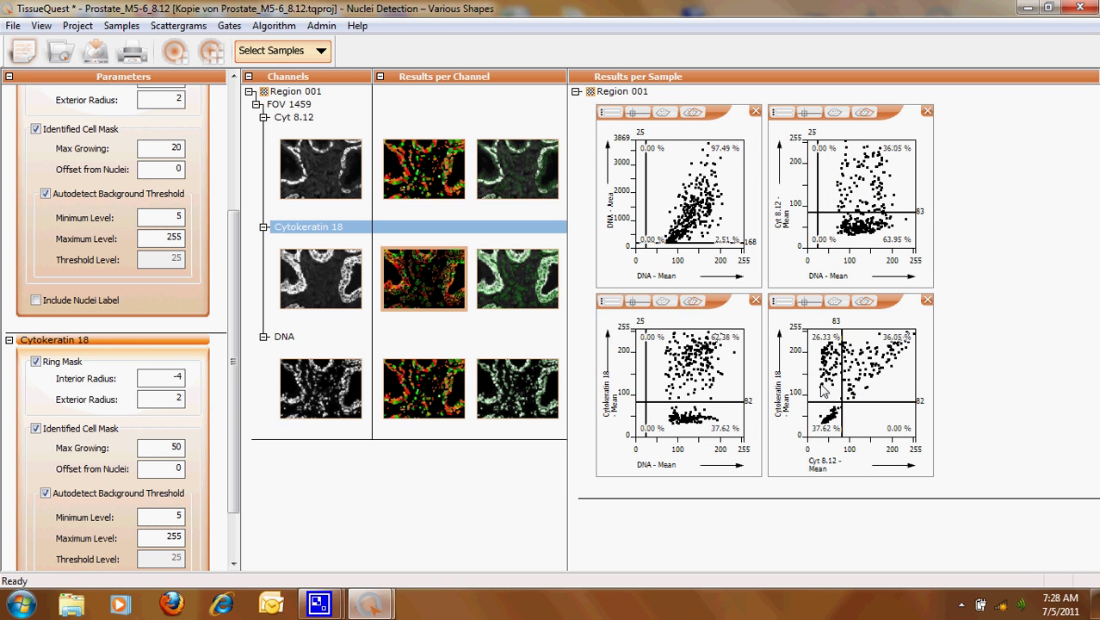
- Enlarge the Cyt 8.12 vs Cytokeratin 18 scattergram and move the Cyt 8.12 threshold to 94
double_click(880, 394)
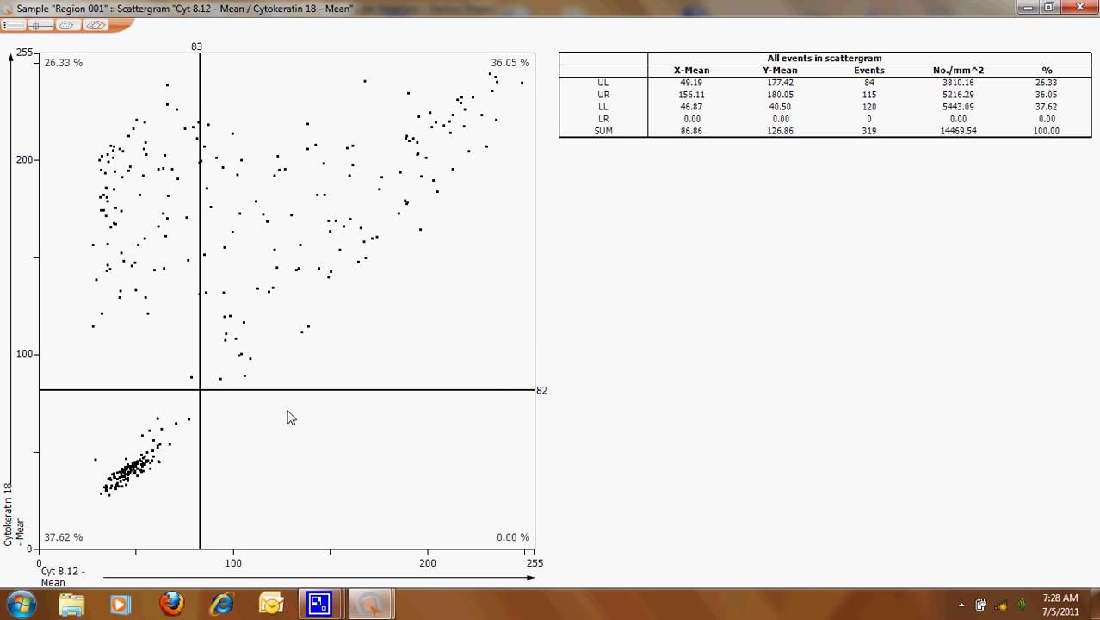
drag(202, 432, 245, 423)
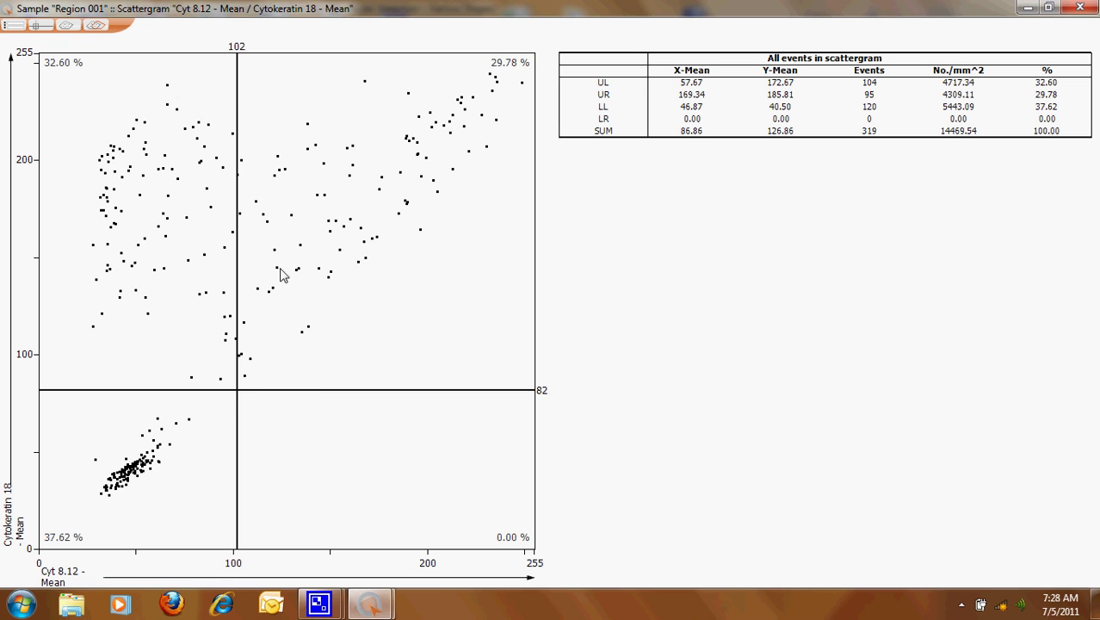
drag(238, 428, 222, 429)
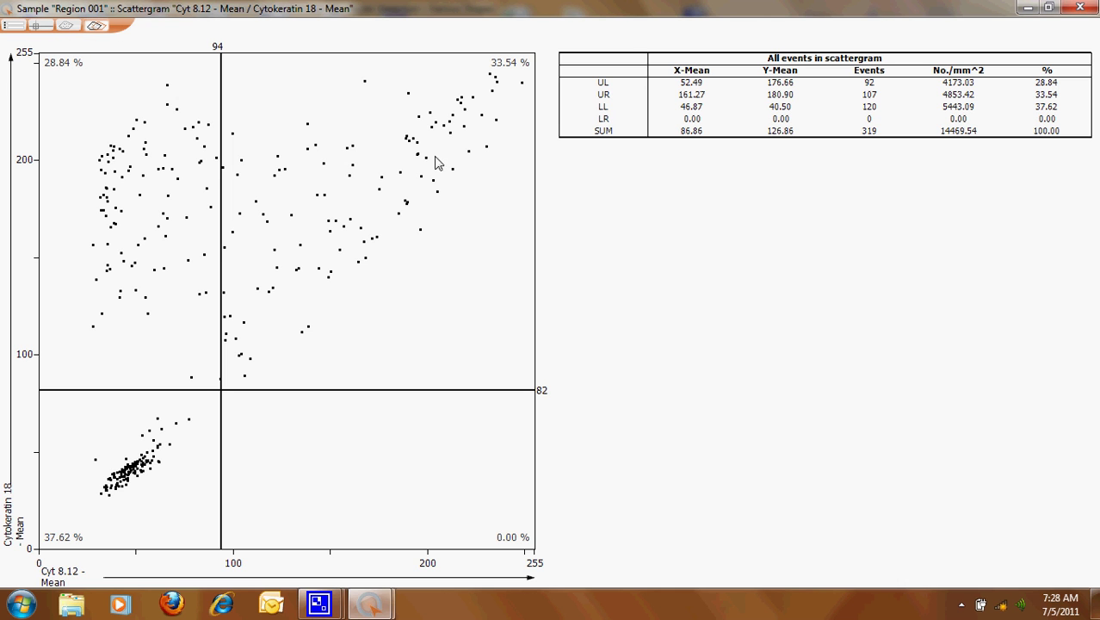
- Draw polygon Gate 1 around the upper-right double-positive cluster, capturing 78 events
click(80, 29)
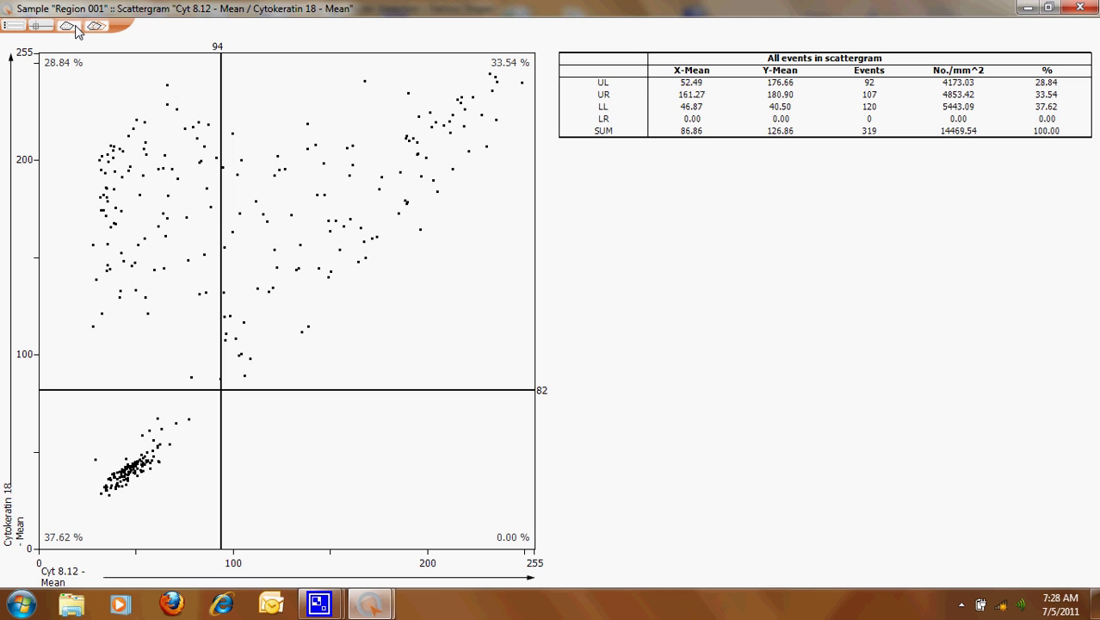
click(393, 69)
click(282, 191)
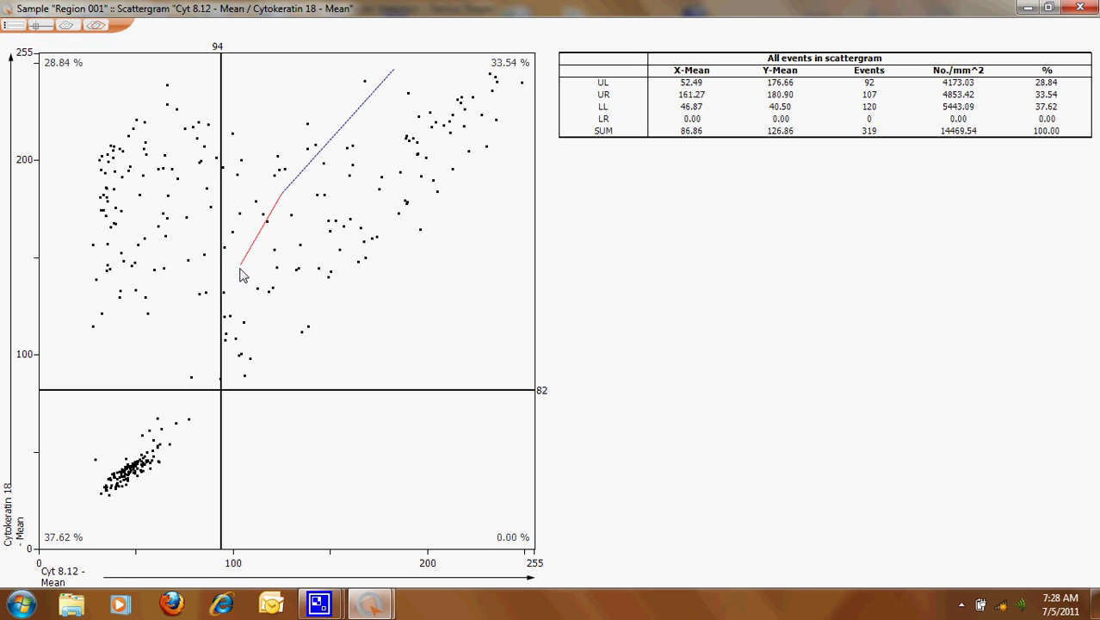
click(240, 270)
click(254, 344)
click(375, 377)
click(480, 263)
click(522, 112)
click(532, 49)
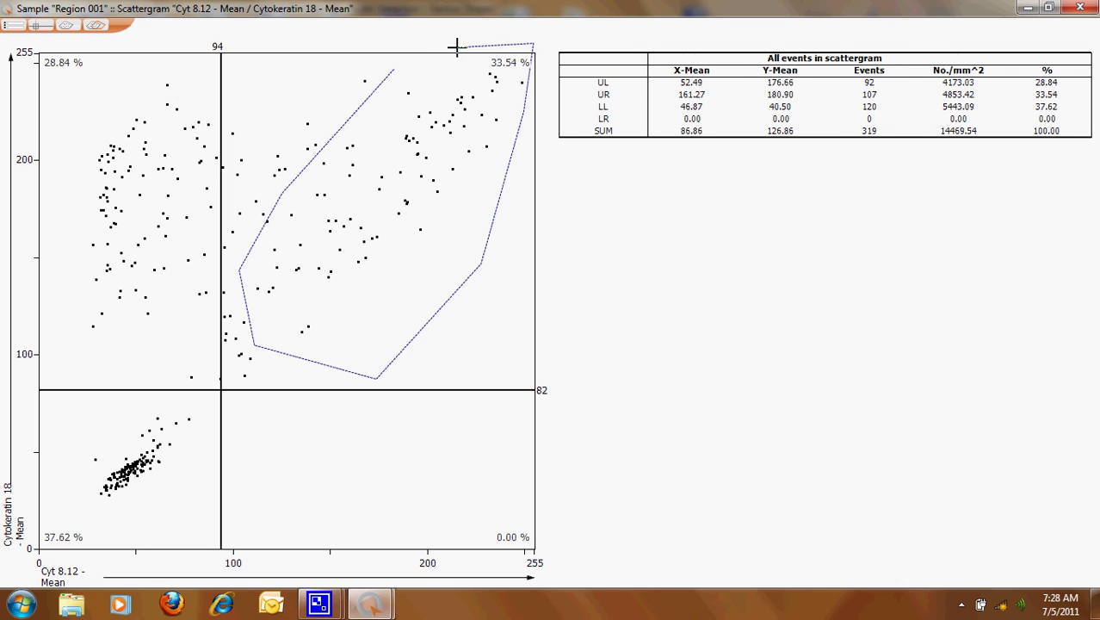
double_click(457, 48)
right_click(468, 281)
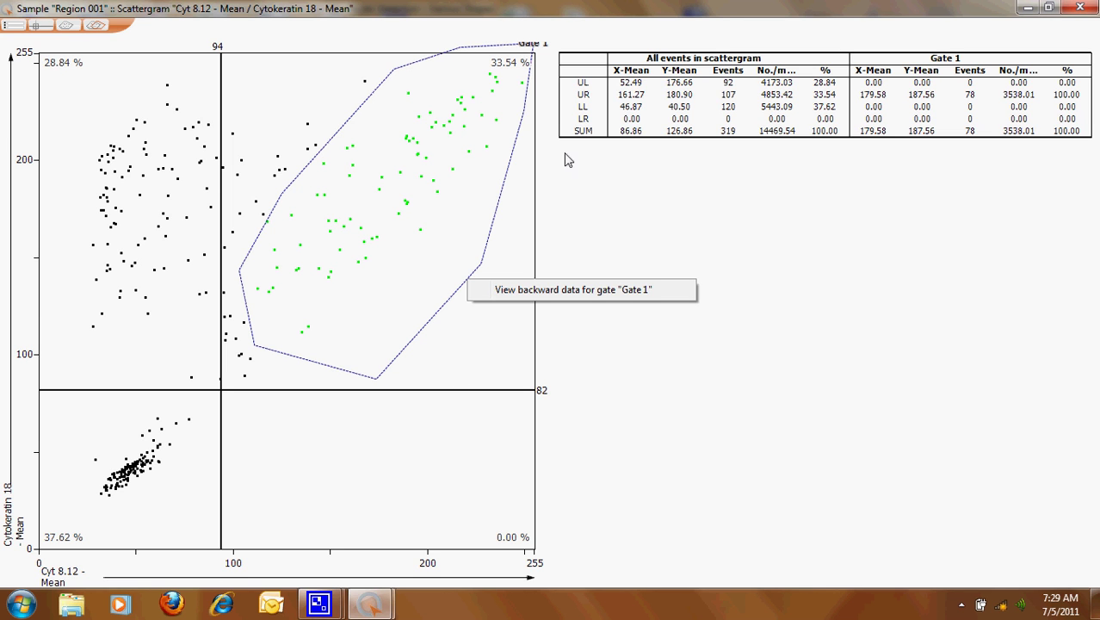
right_click(491, 238)
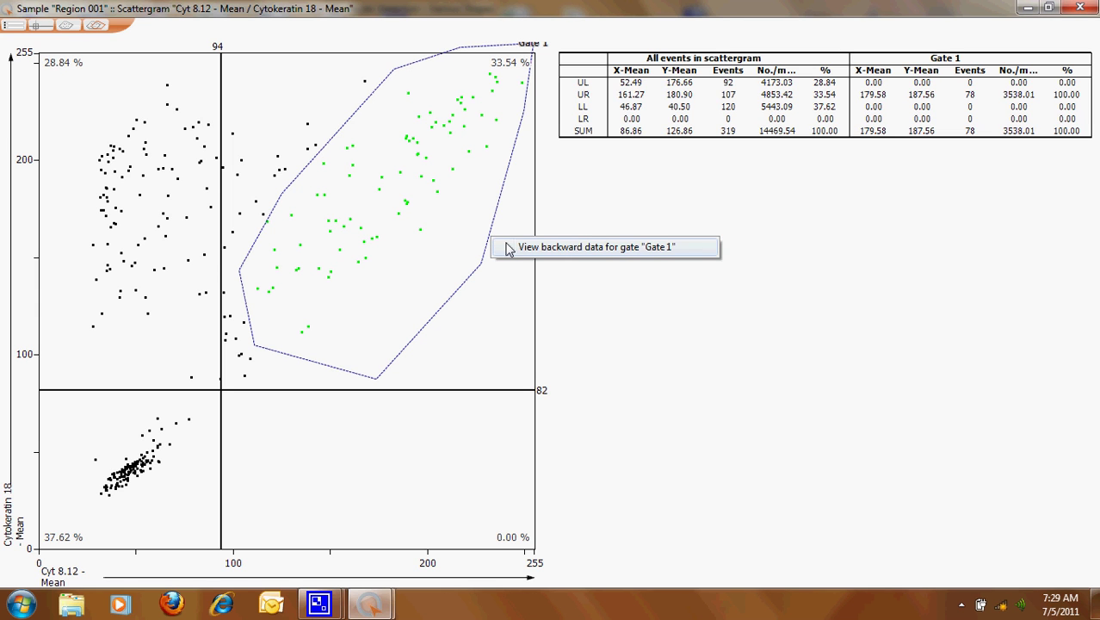
- Show Gate 1's backward data as outlines on the first channel, zoomed out to 60%
click(508, 247)
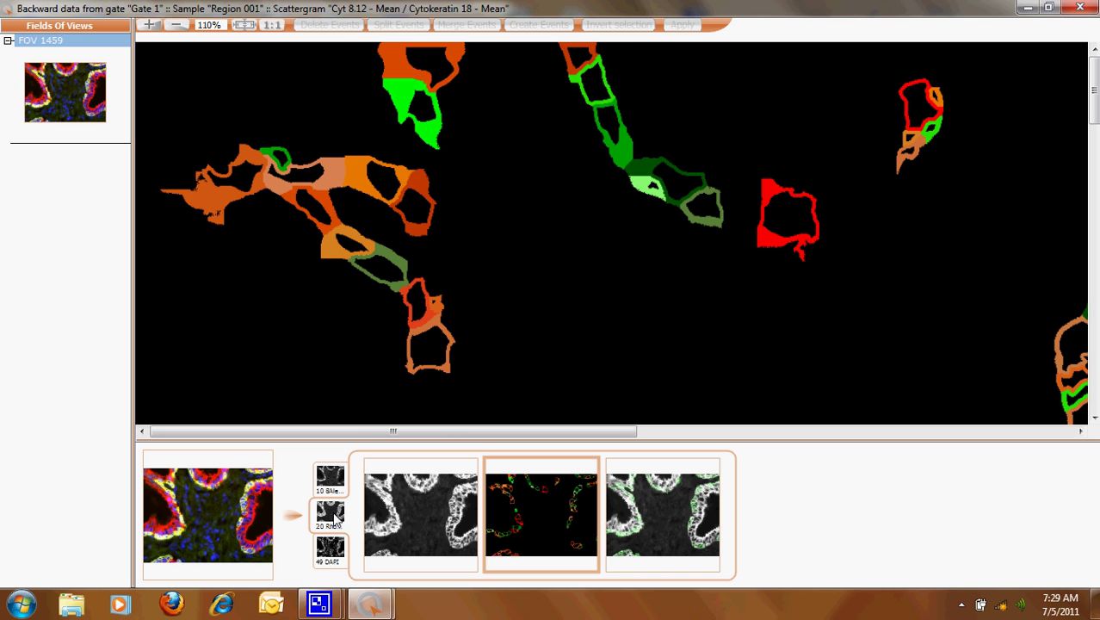
click(627, 532)
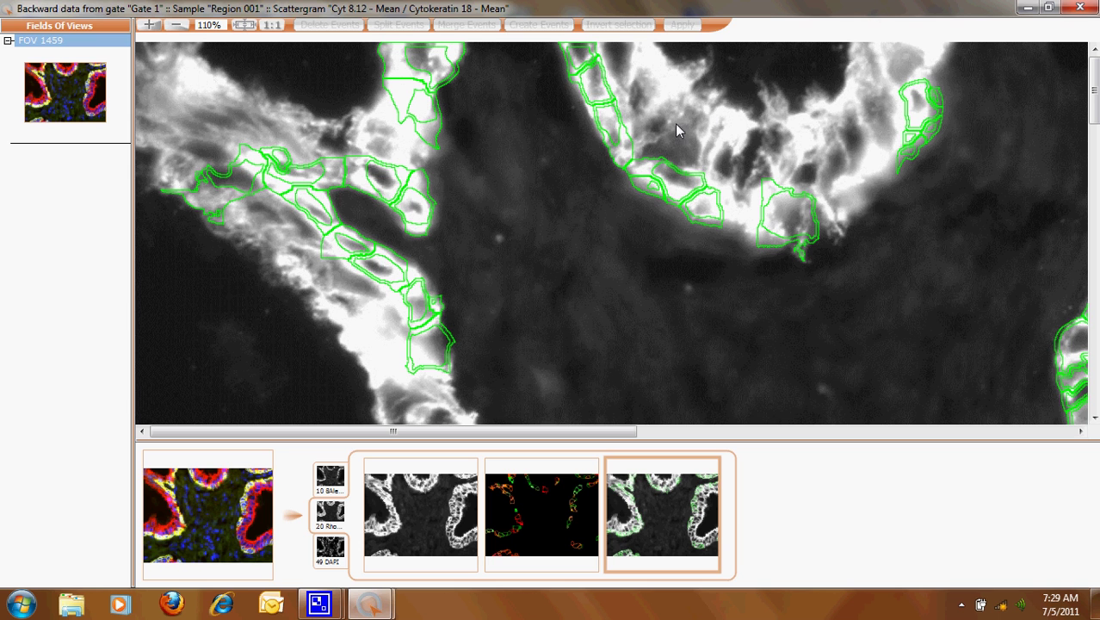
click(338, 487)
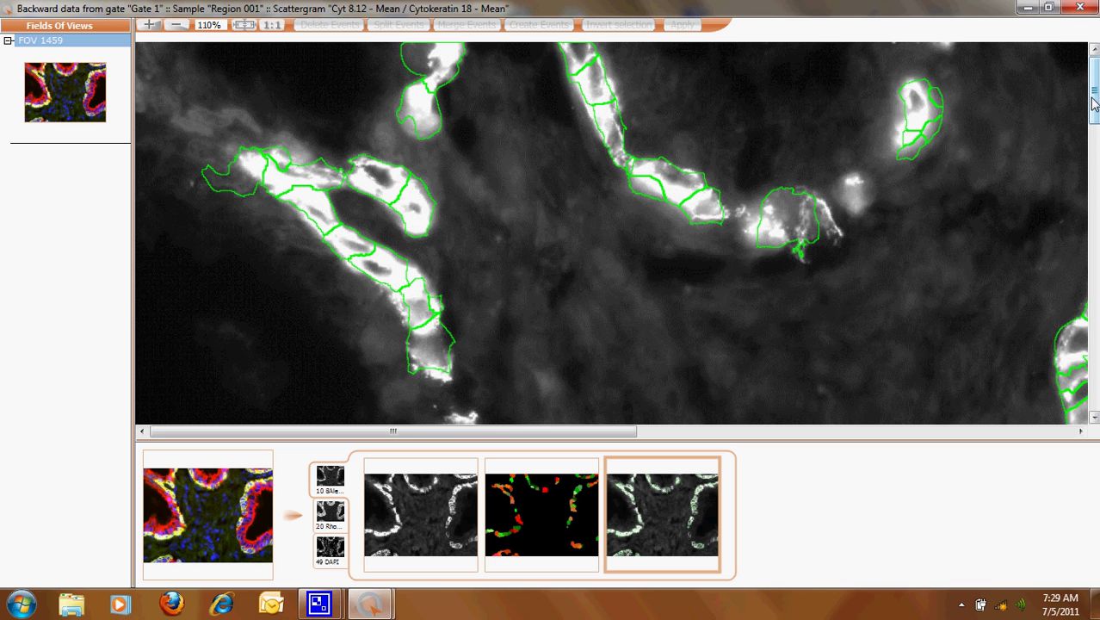
drag(1094, 103, 1093, 172)
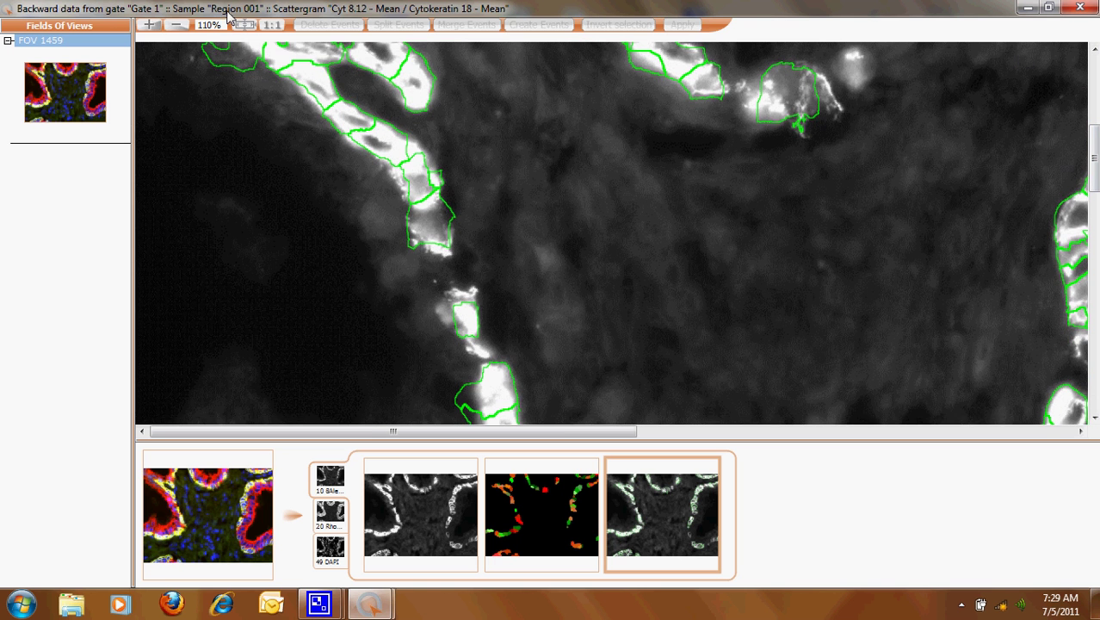
click(176, 26)
click(176, 26)
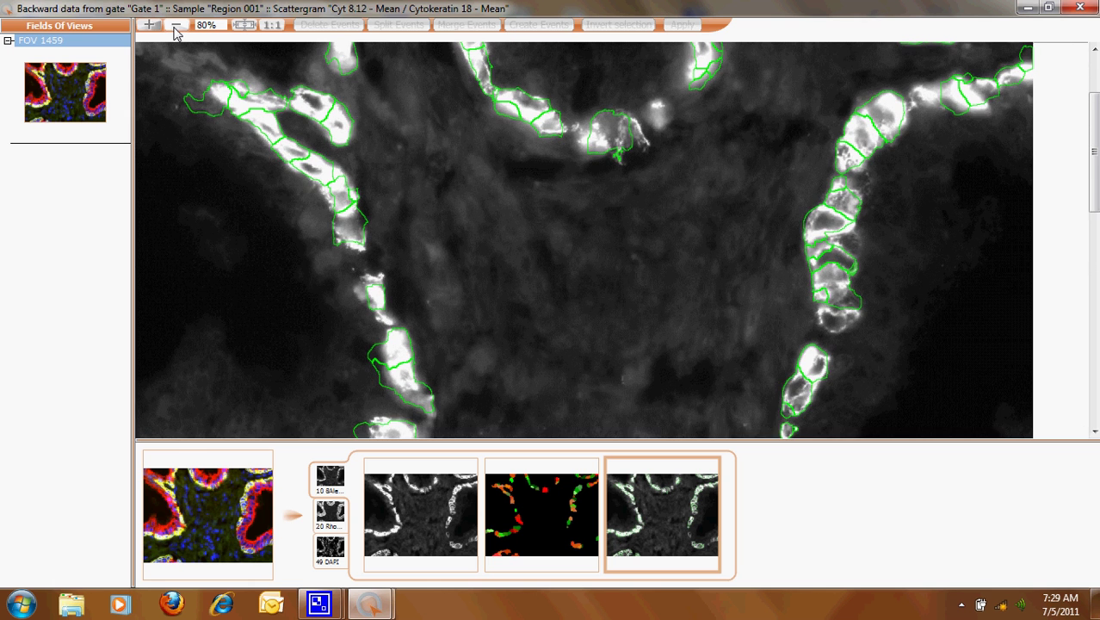
click(175, 26)
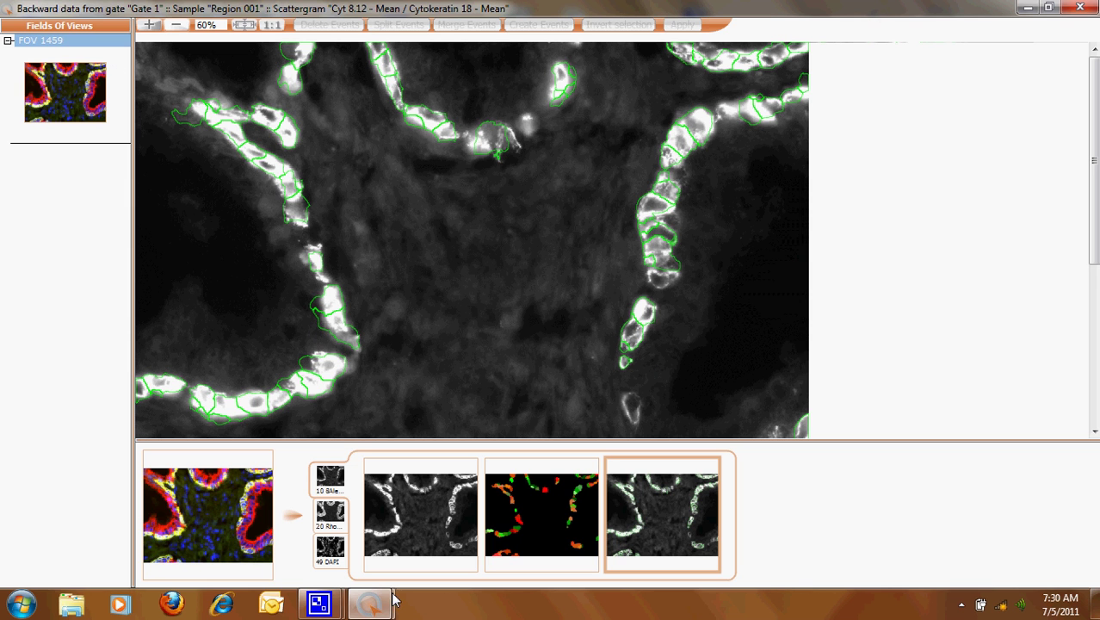
- Open FOV 1459's DNA outline image from the main window and zoom to 200%
mouse_move(392, 600)
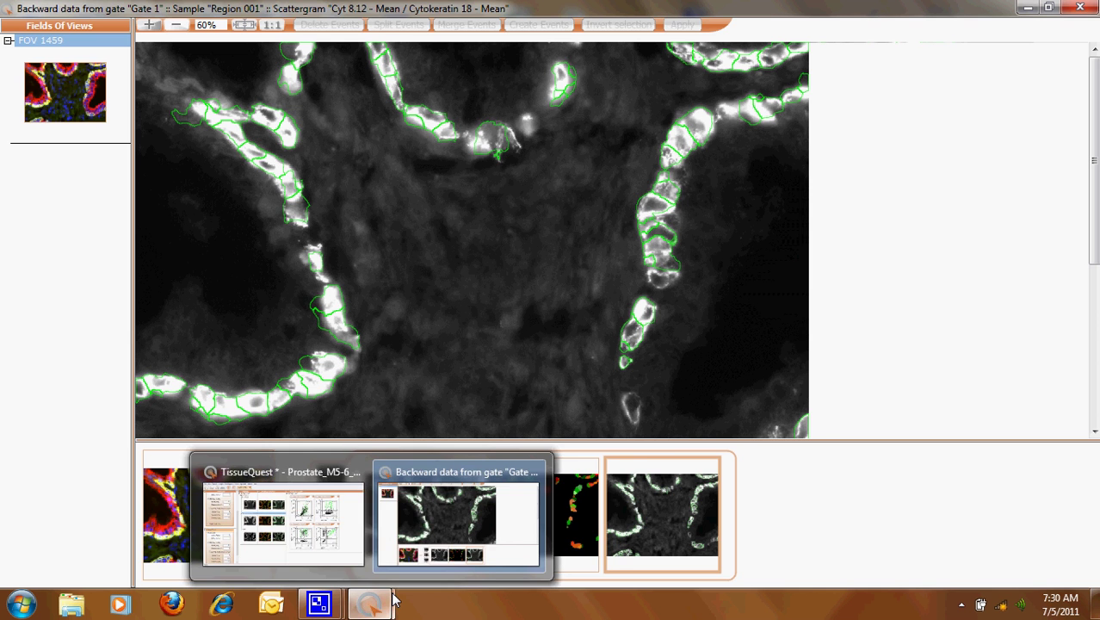
click(280, 538)
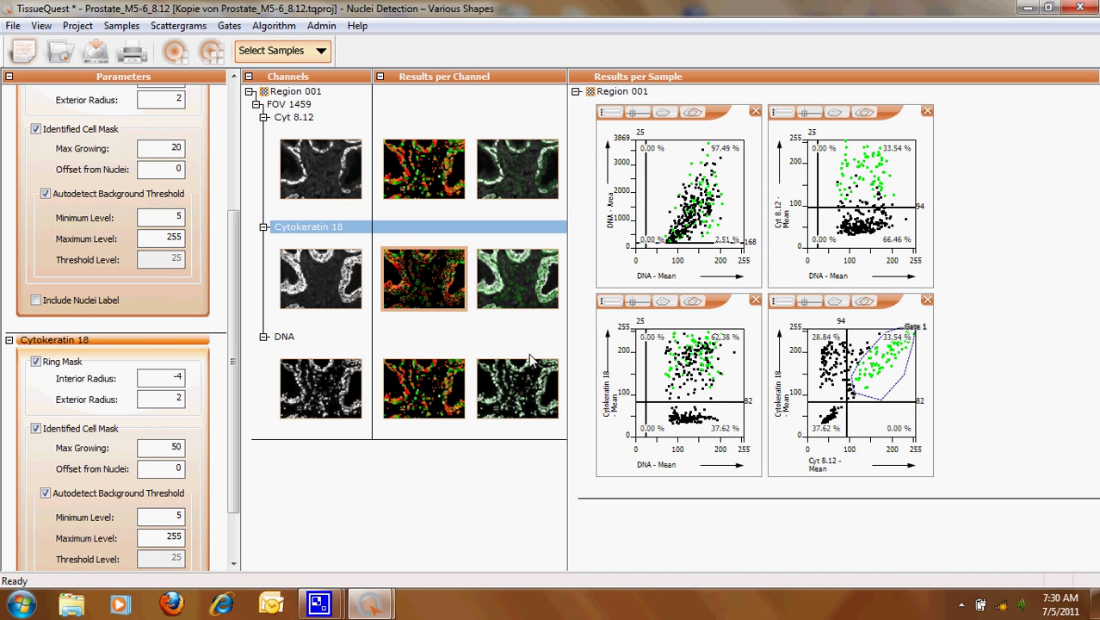
click(506, 394)
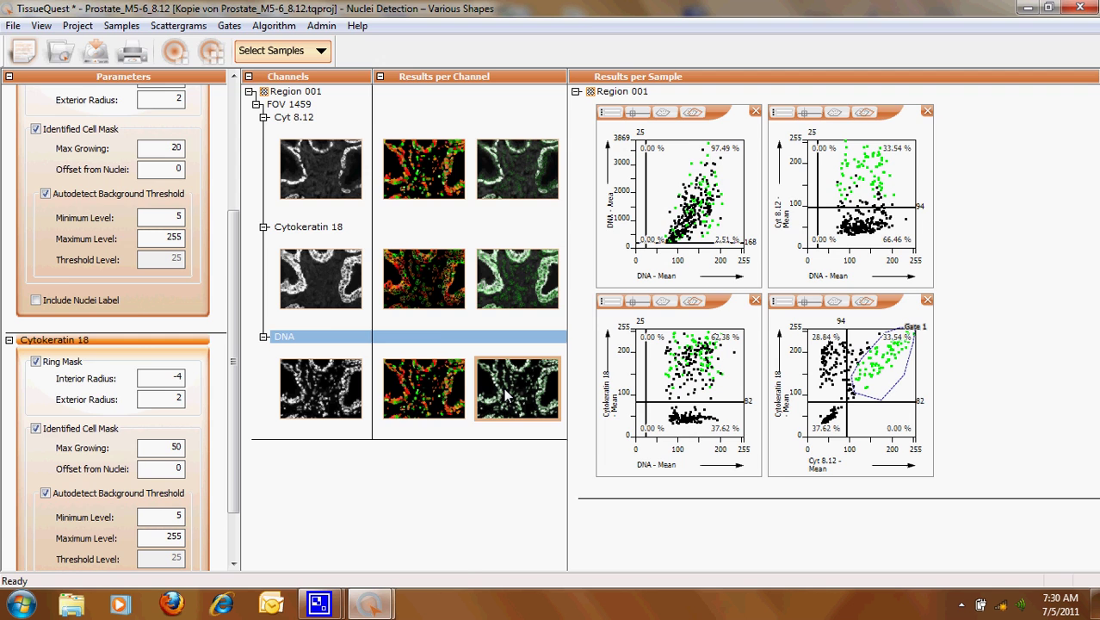
double_click(506, 394)
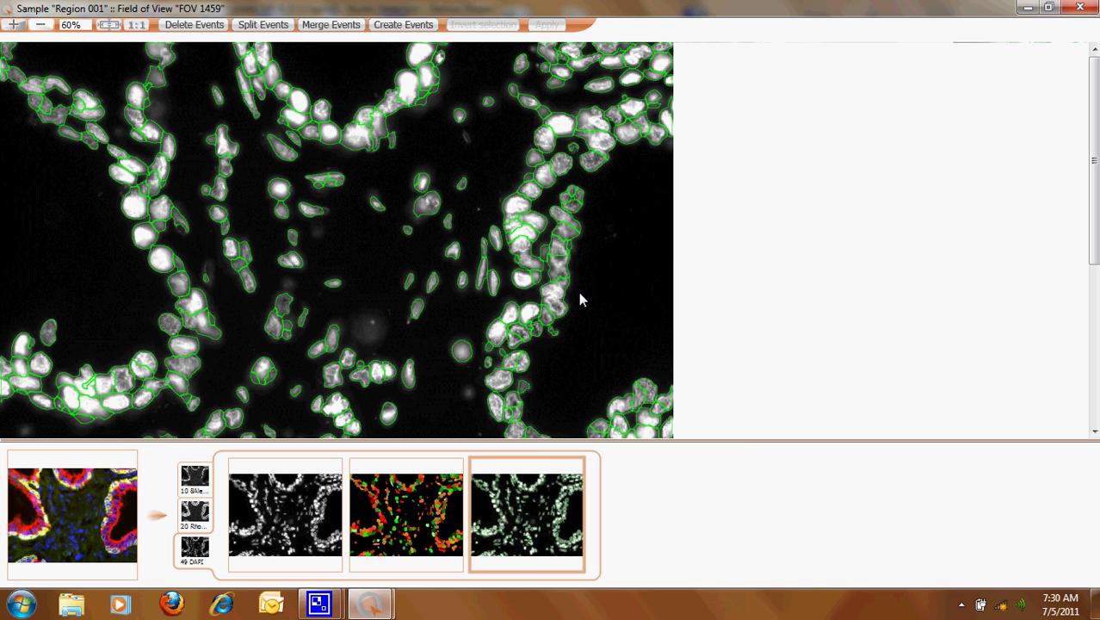
click(16, 26)
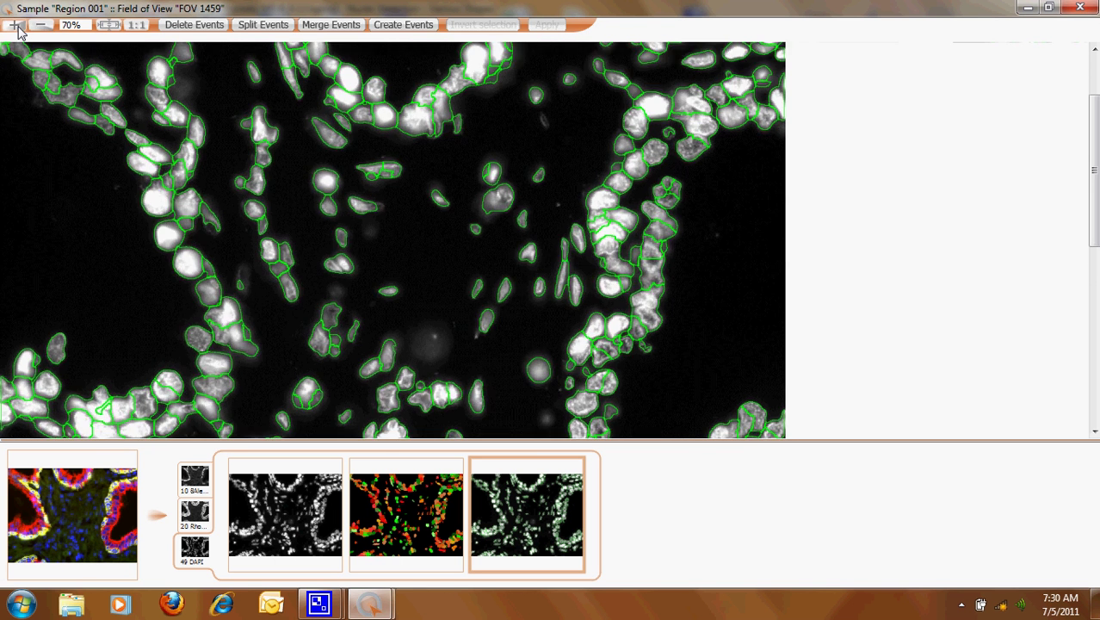
click(15, 26)
click(15, 26)
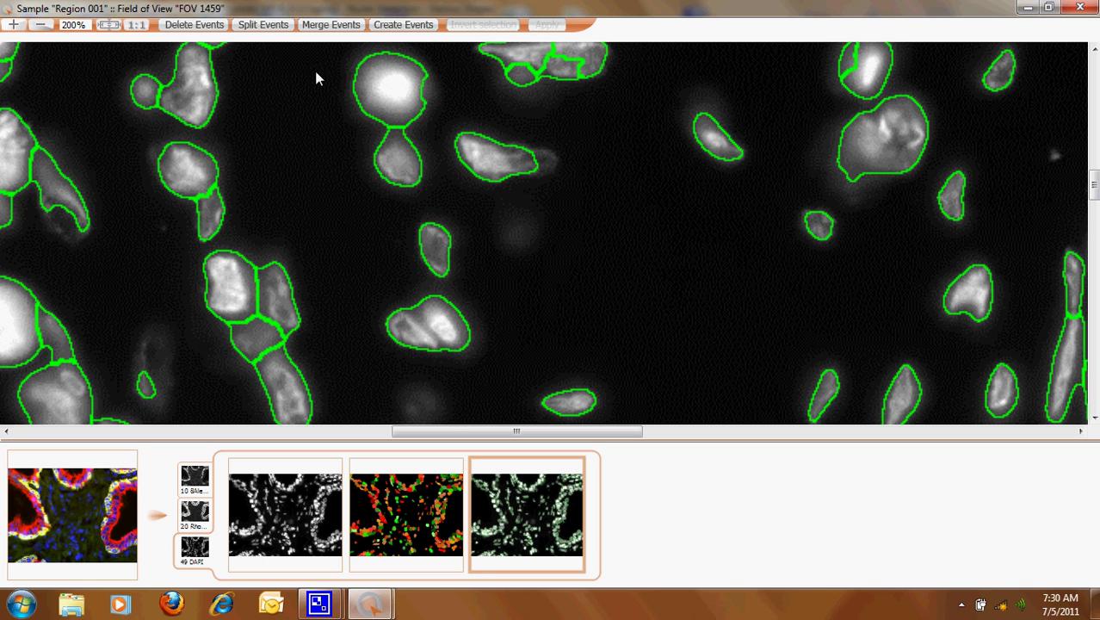
- Cut the merged nucleus left of centre into two cells with Split Events and apply
click(260, 28)
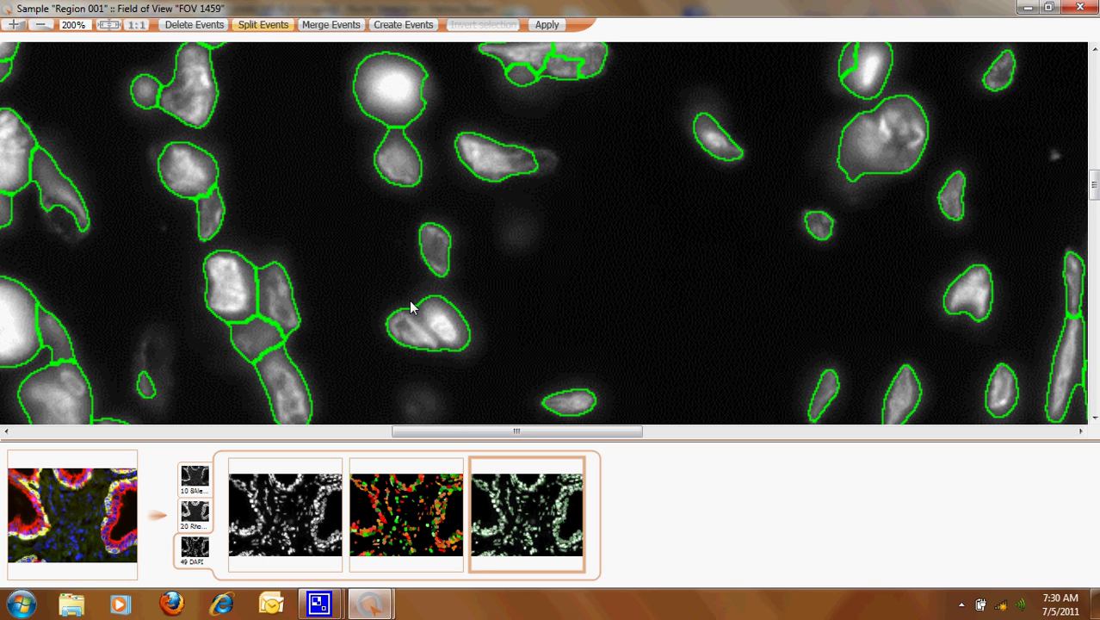
drag(402, 303, 443, 362)
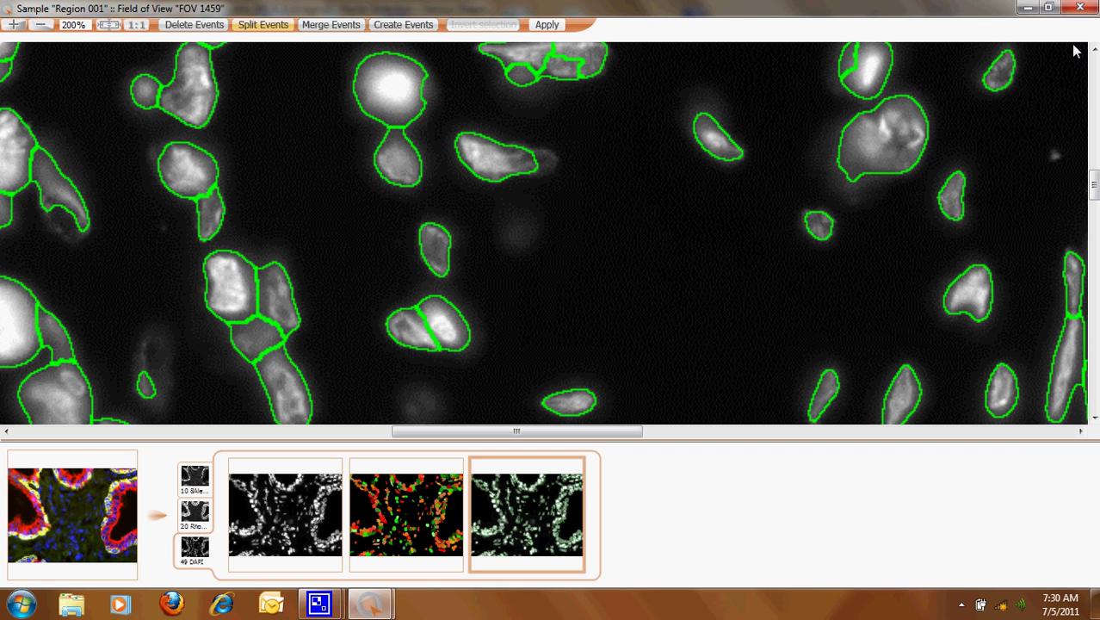
click(1028, 8)
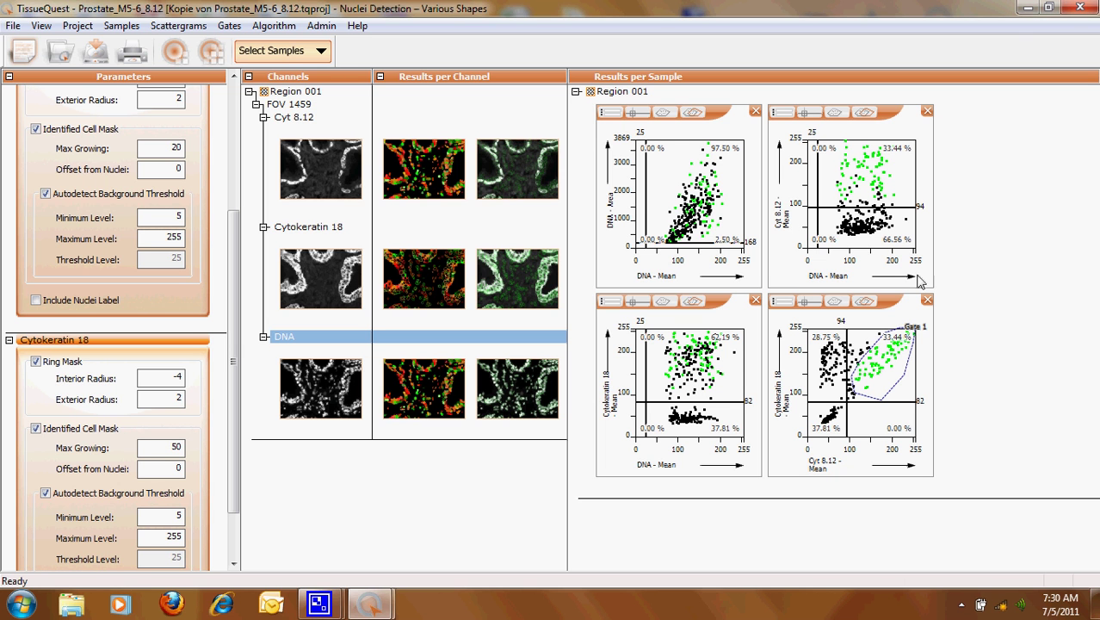
- Page through the three-page Region 001 print preview with default options, then minimize it
click(12, 26)
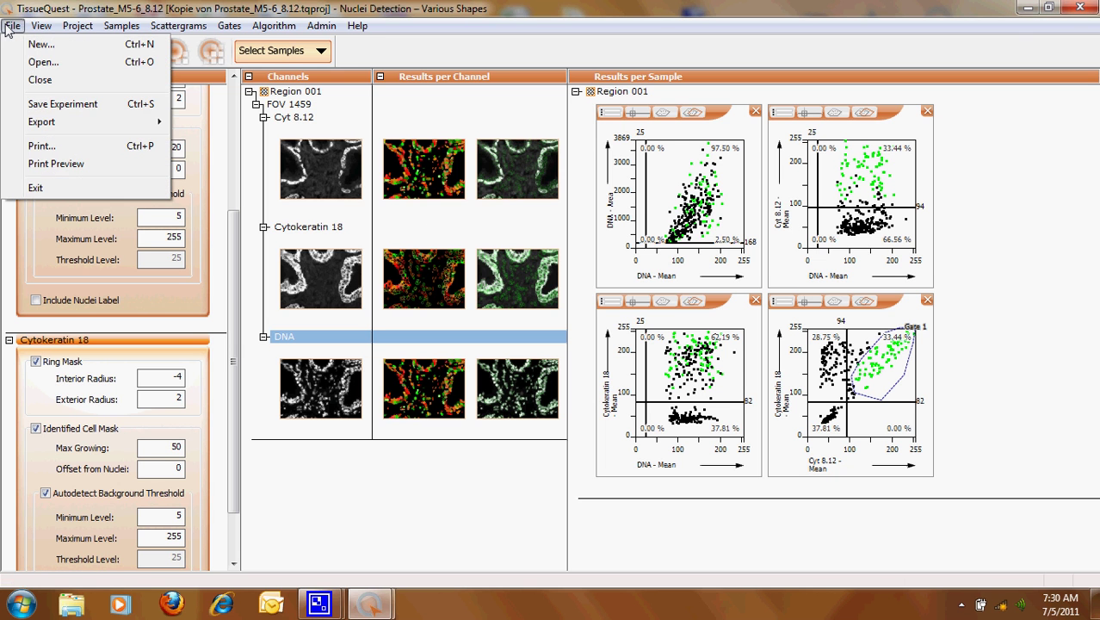
click(47, 164)
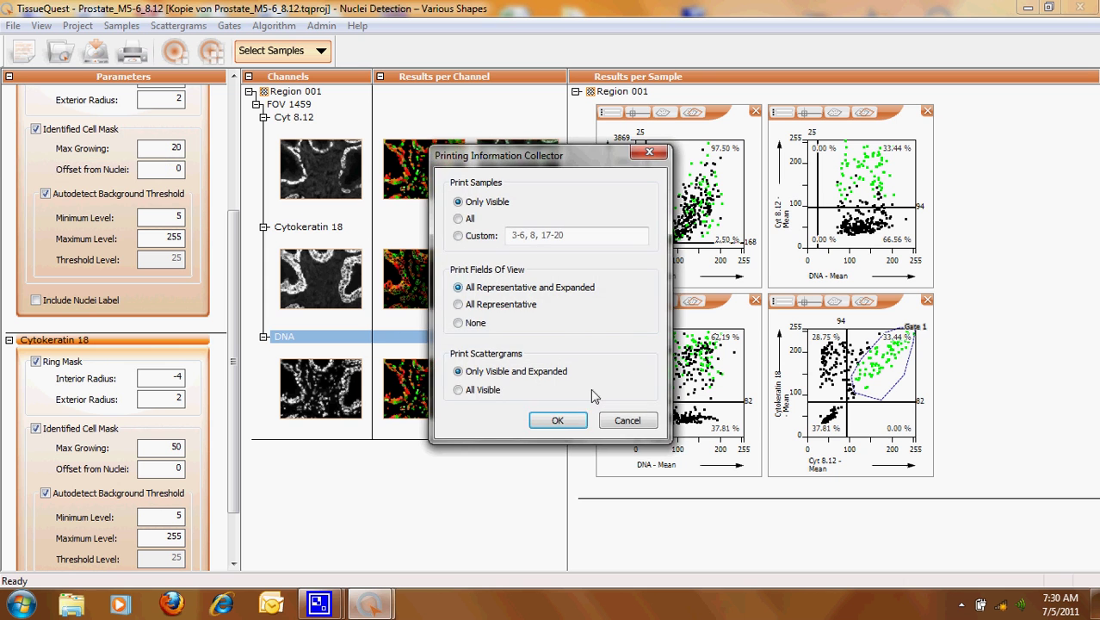
click(564, 421)
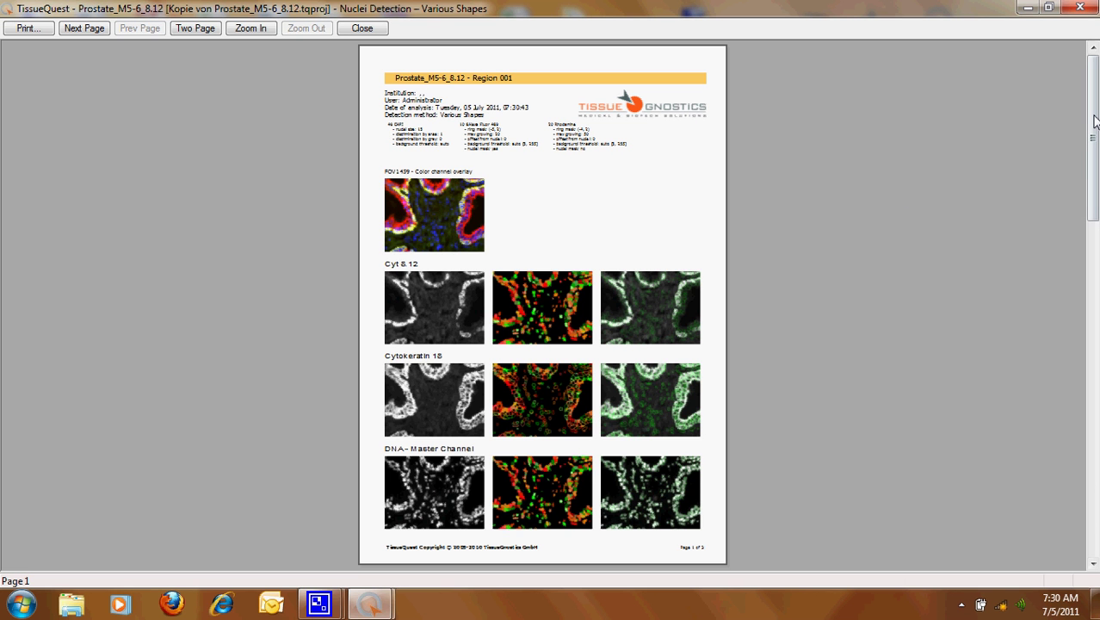
drag(1094, 119, 1093, 288)
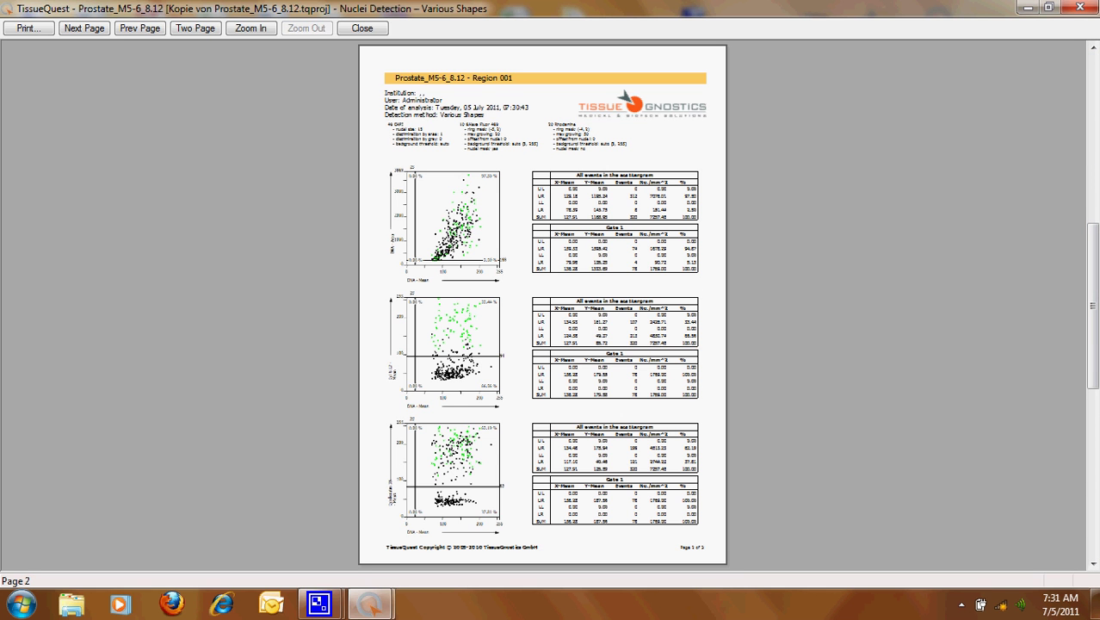
drag(1092, 361, 1097, 531)
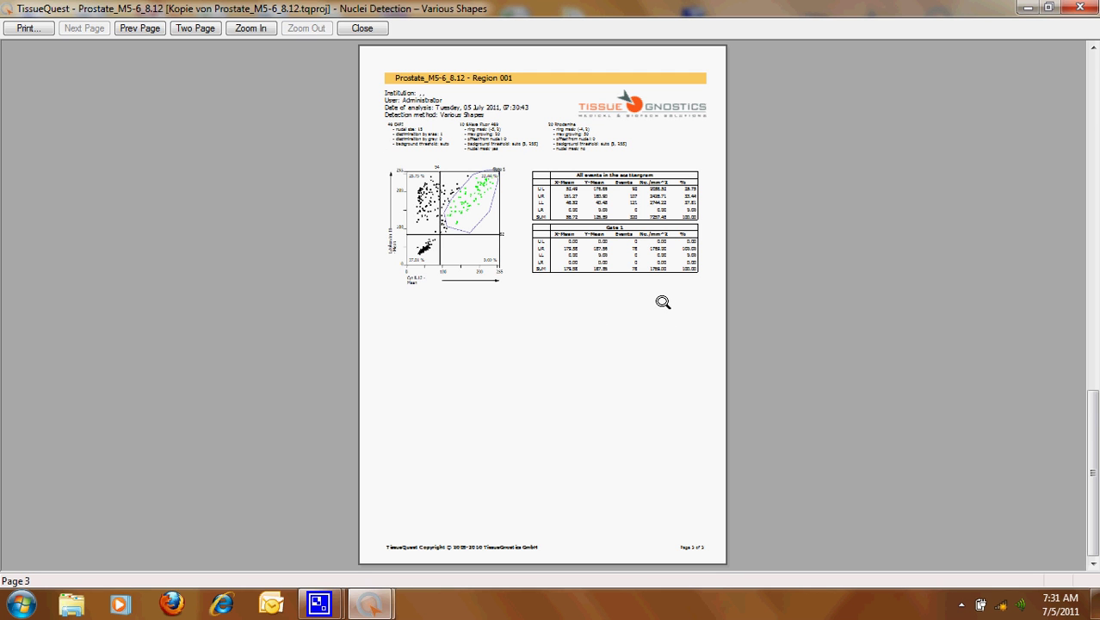
click(1026, 10)
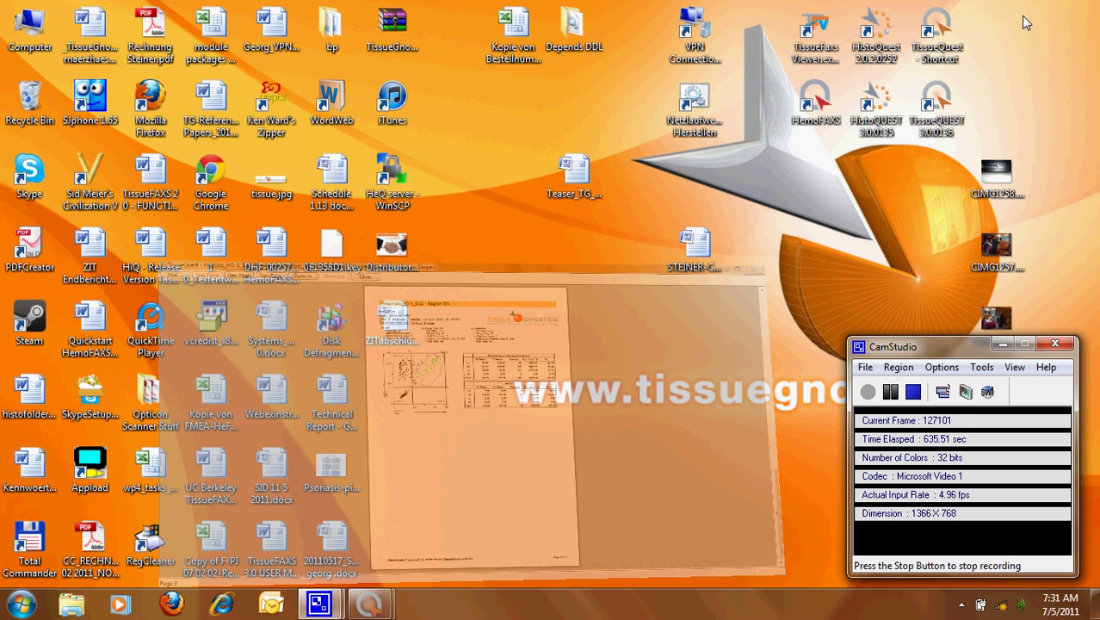